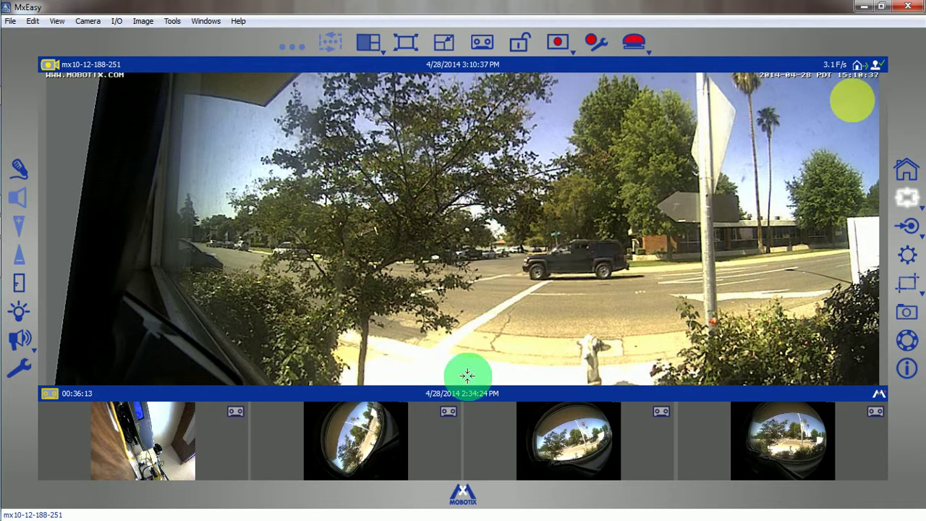
{"action": "left_click", "coordinate": [91, 22]}
{"action": "left_click", "coordinate": [114, 201]}
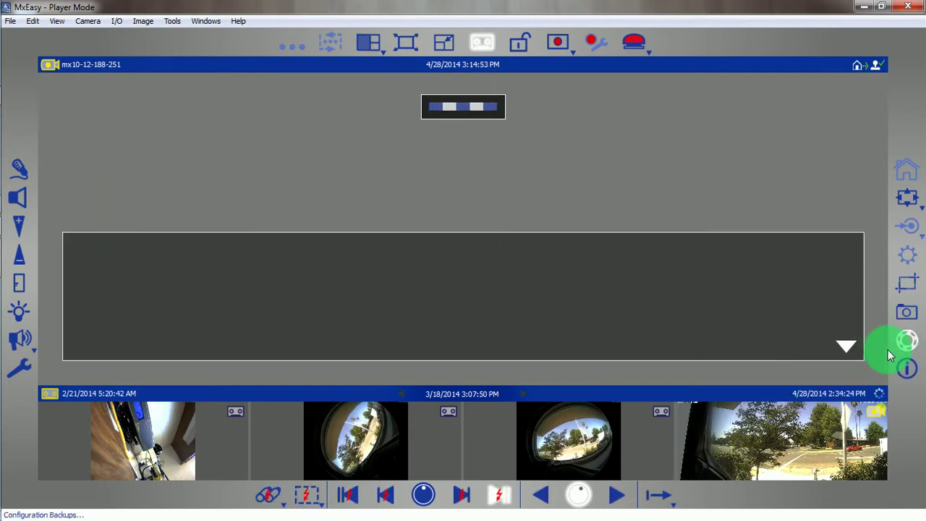
{"action": "left_click", "coordinate": [847, 346]}
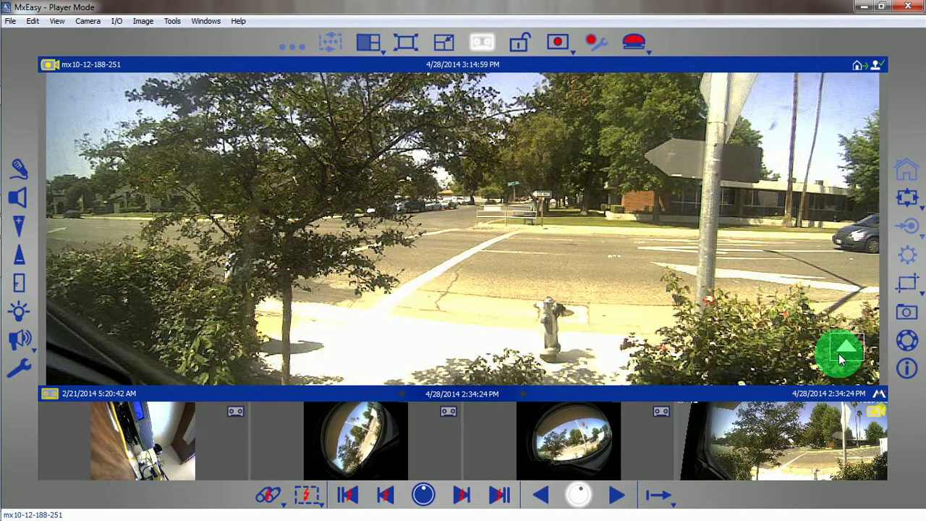
{"action": "left_click", "coordinate": [846, 346]}
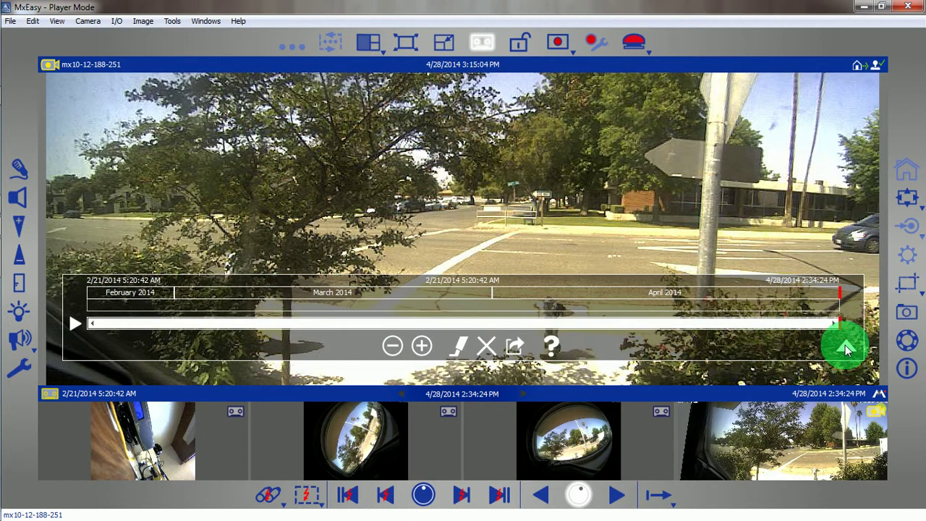
{"action": "left_click", "coordinate": [845, 346]}
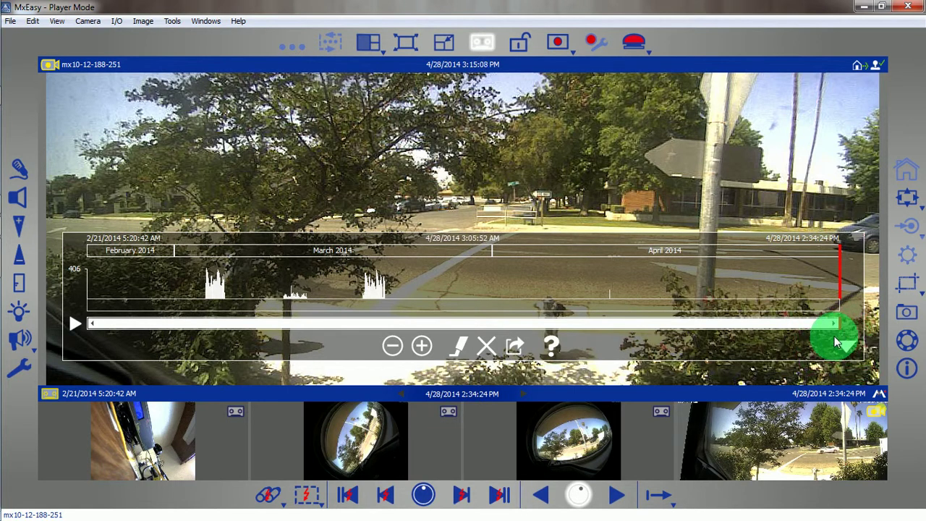
Jump to the mid-March 2014 event peak and enlarge the timeline scale to the hours around 10:15 AM on 3/18/2014
{"action": "left_click", "coordinate": [373, 292]}
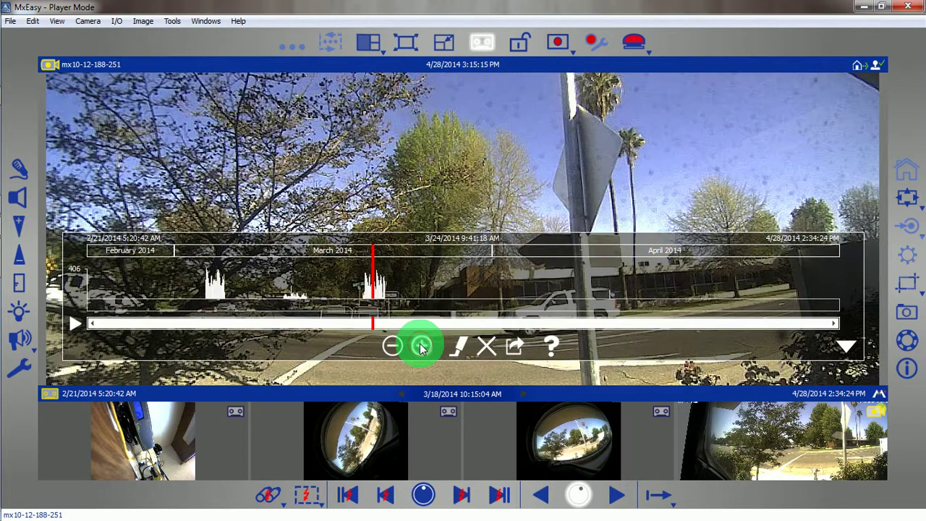
{"action": "left_click", "coordinate": [422, 347]}
{"action": "left_click", "coordinate": [422, 347]}
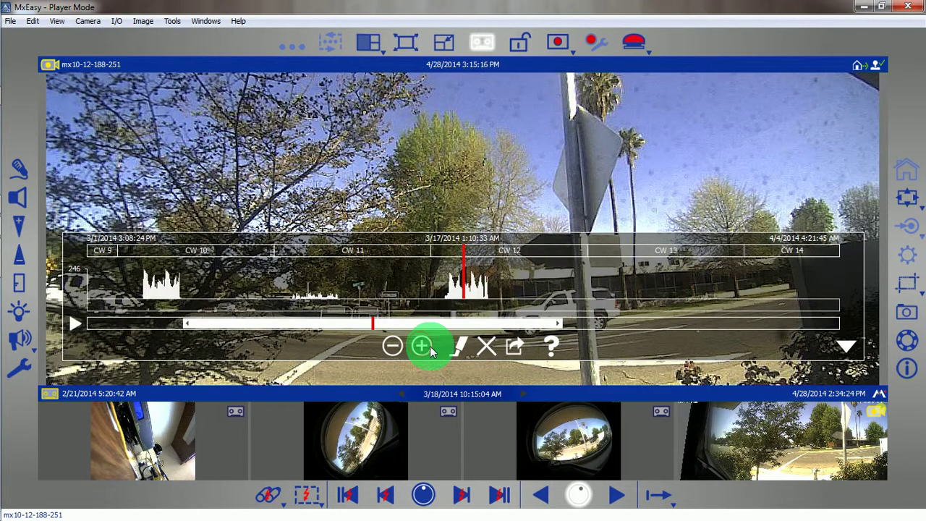
{"action": "left_click", "coordinate": [424, 349]}
{"action": "left_click", "coordinate": [424, 348]}
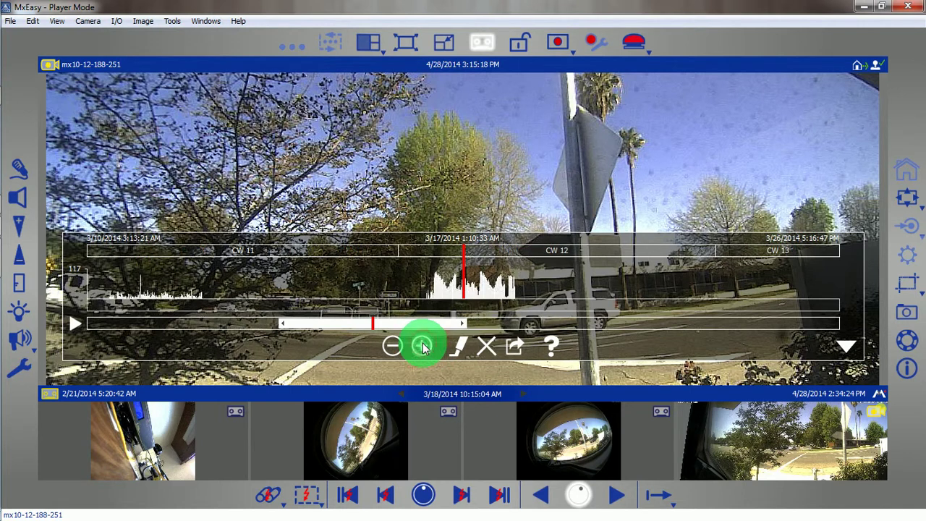
{"action": "left_click", "coordinate": [424, 348]}
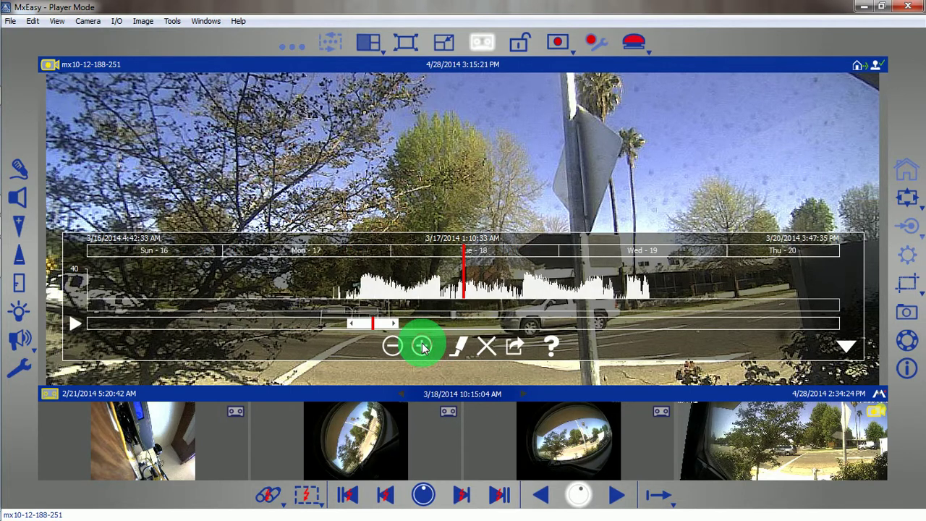
{"action": "left_click", "coordinate": [423, 348]}
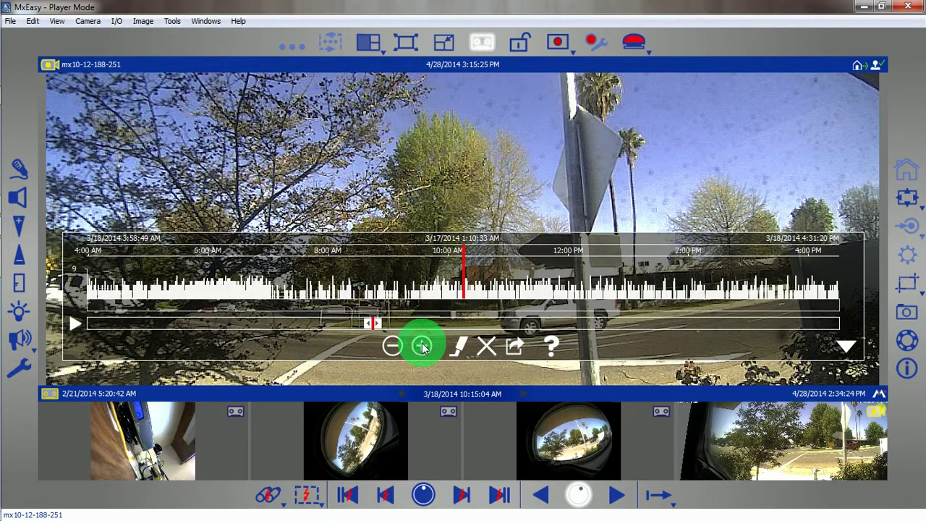
{"action": "left_click", "coordinate": [423, 348]}
{"action": "left_click", "coordinate": [424, 348]}
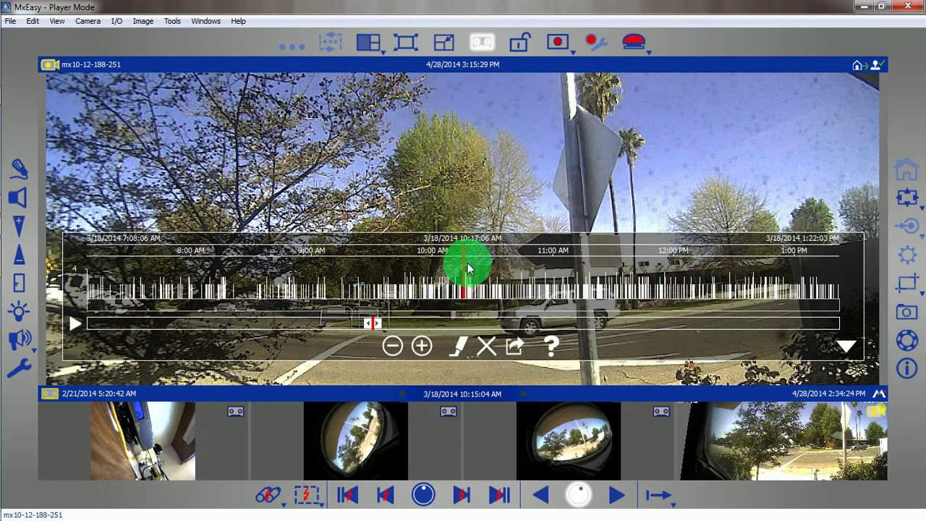
Play the recording forward, stop it, and step back to the 10:15:01 AM frame in Single Step mode
{"action": "left_click", "coordinate": [619, 496]}
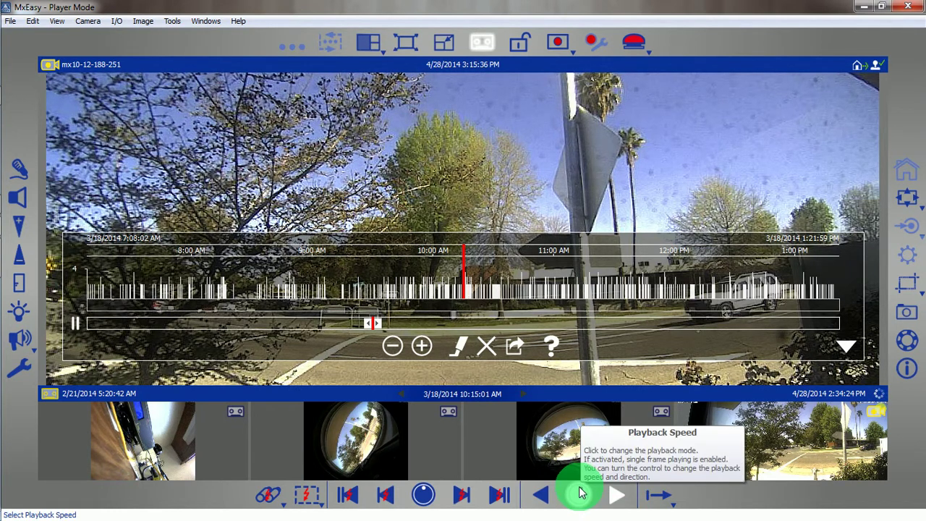
{"action": "left_click", "coordinate": [617, 496]}
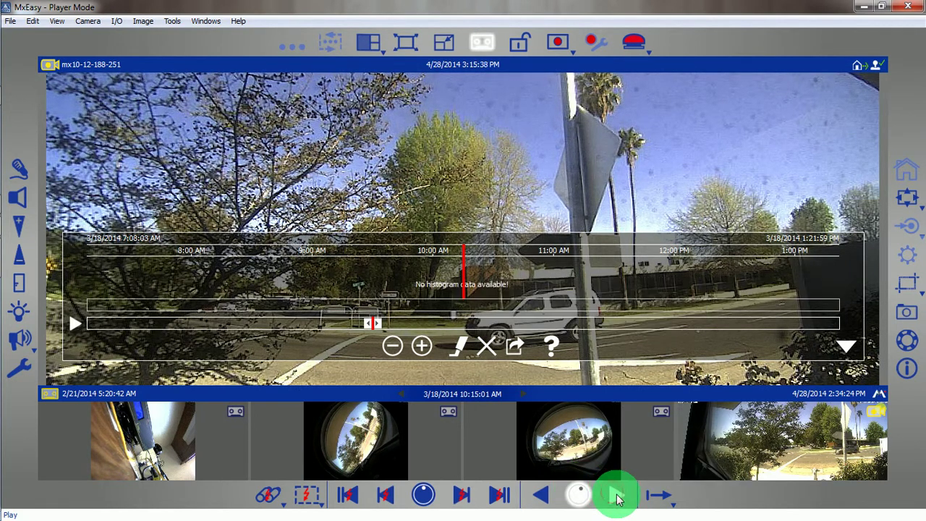
{"action": "left_click", "coordinate": [618, 498]}
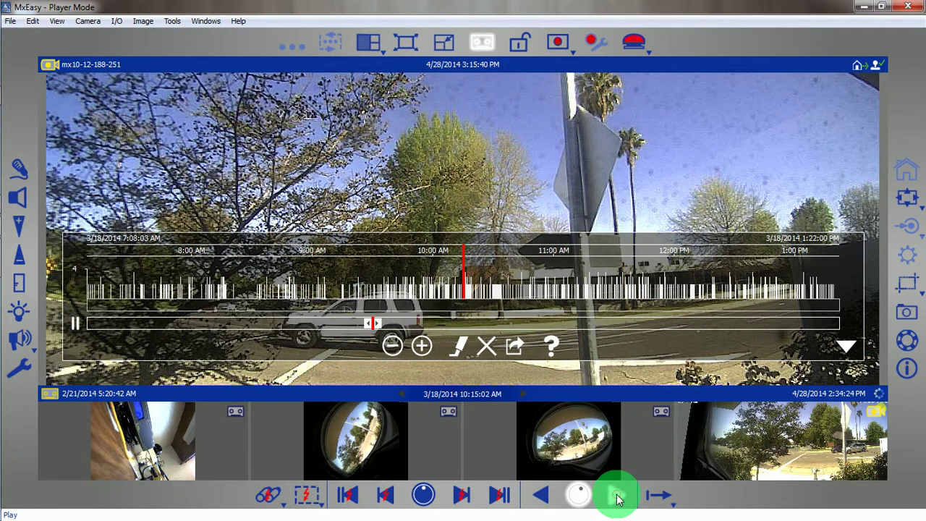
{"action": "left_click", "coordinate": [580, 495]}
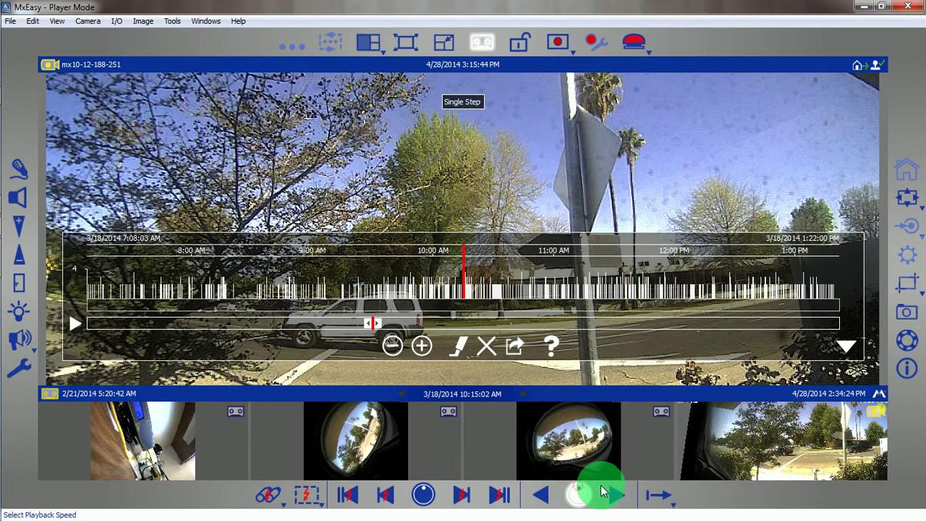
{"action": "left_click", "coordinate": [543, 497]}
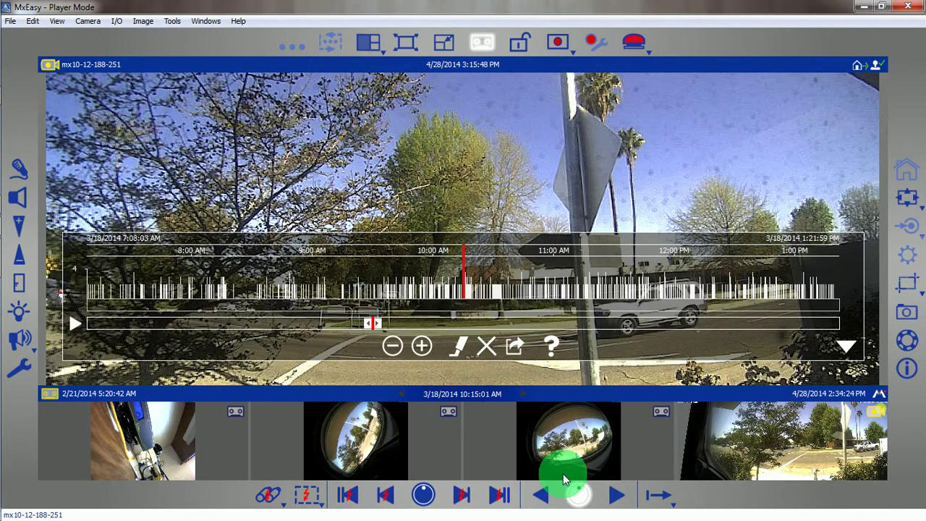
Collapse the timeline, advance to the frame with the white SUV beside the signpost, and take a snapshot of it
{"action": "left_click", "coordinate": [845, 350]}
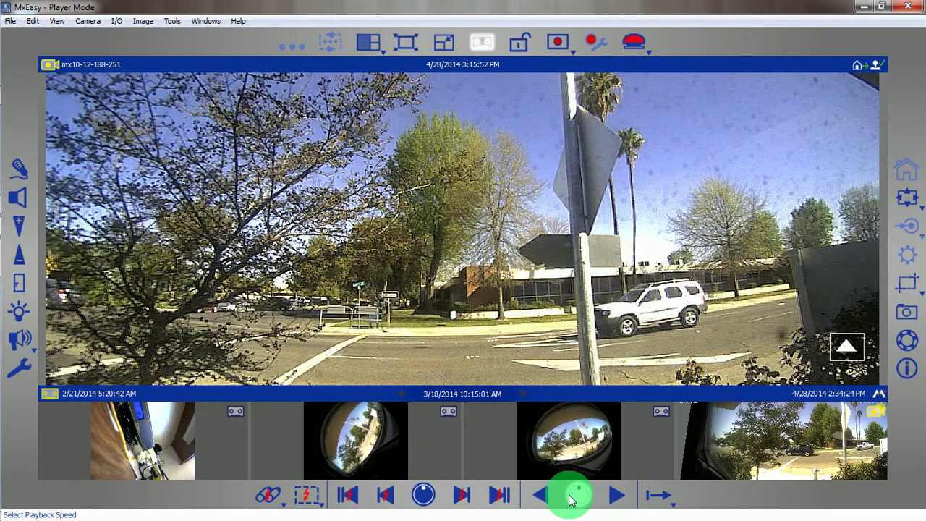
{"action": "left_click", "coordinate": [613, 500]}
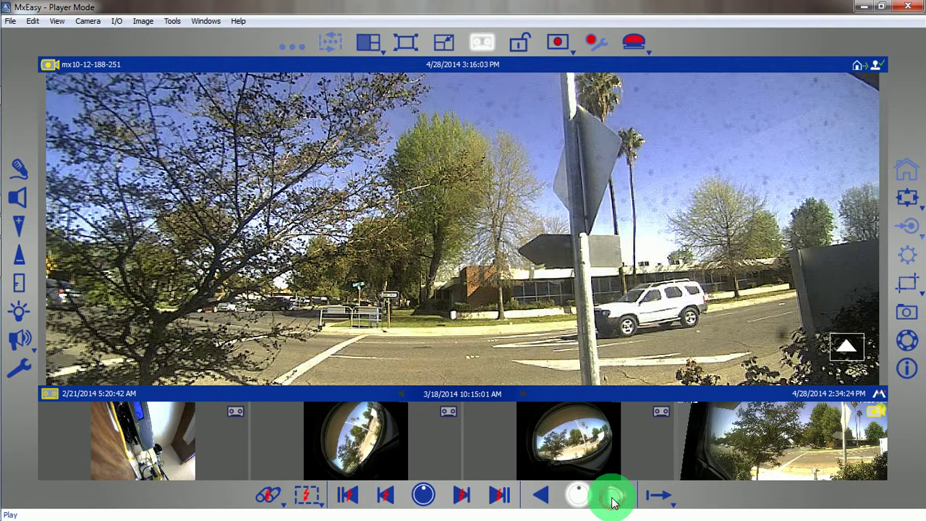
{"action": "left_click", "coordinate": [904, 317]}
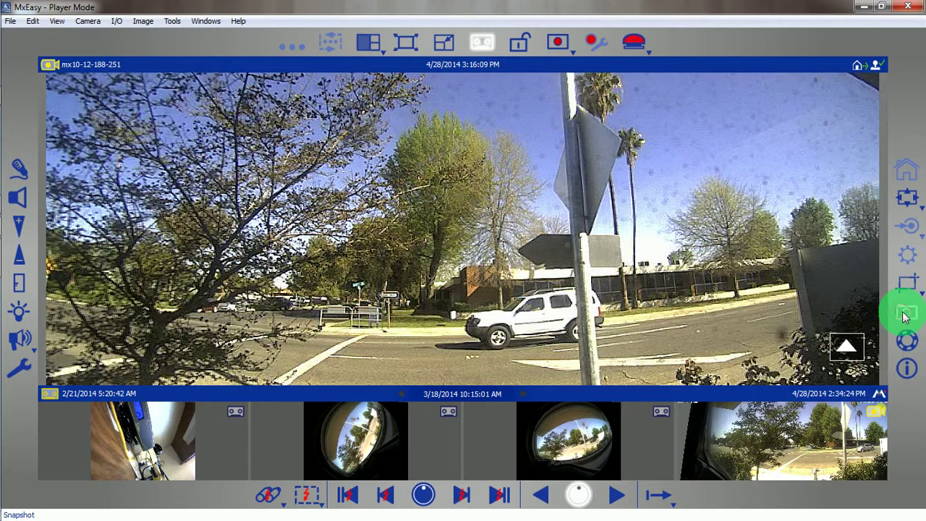
View the saved snapshot in Windows Photo Viewer, close it, and switch back to MxEasy
{"action": "left_click", "coordinate": [866, 8]}
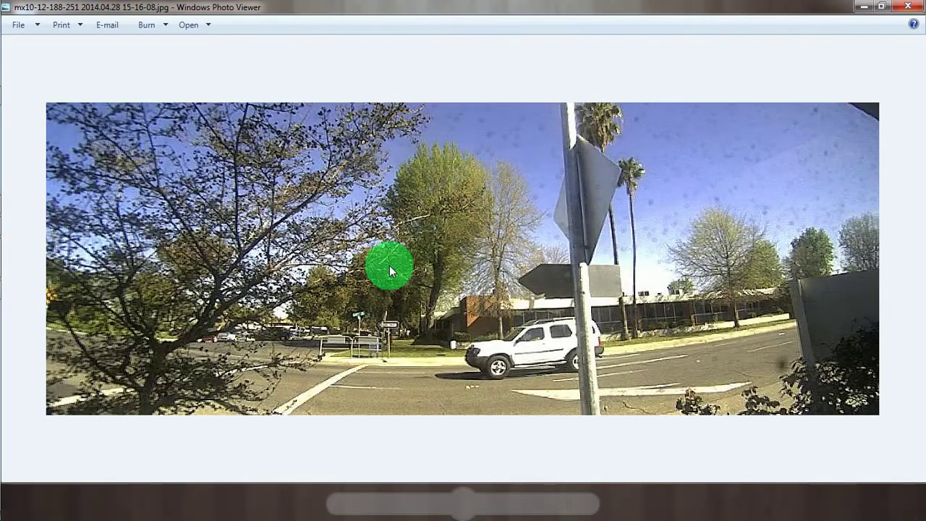
{"action": "left_click", "coordinate": [905, 9]}
{"action": "mouse_move", "coordinate": [10, 265]}
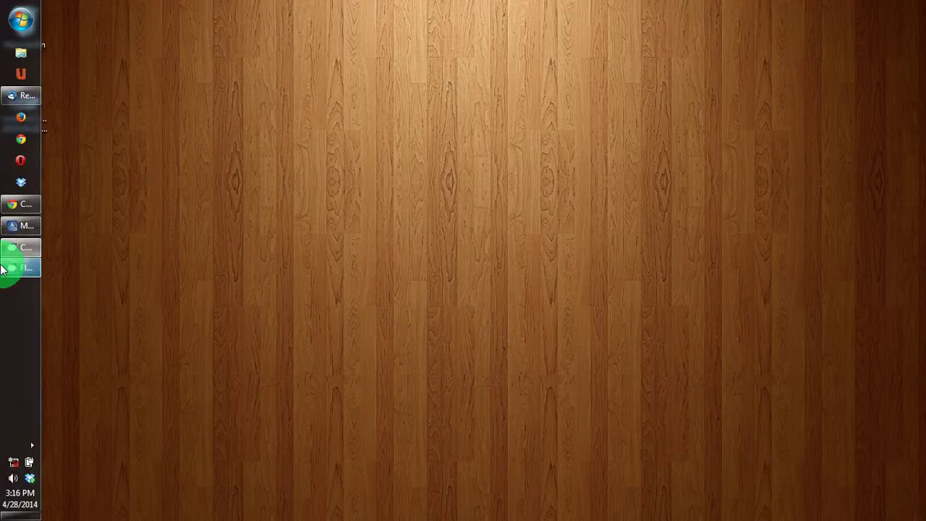
{"action": "left_click", "coordinate": [24, 230]}
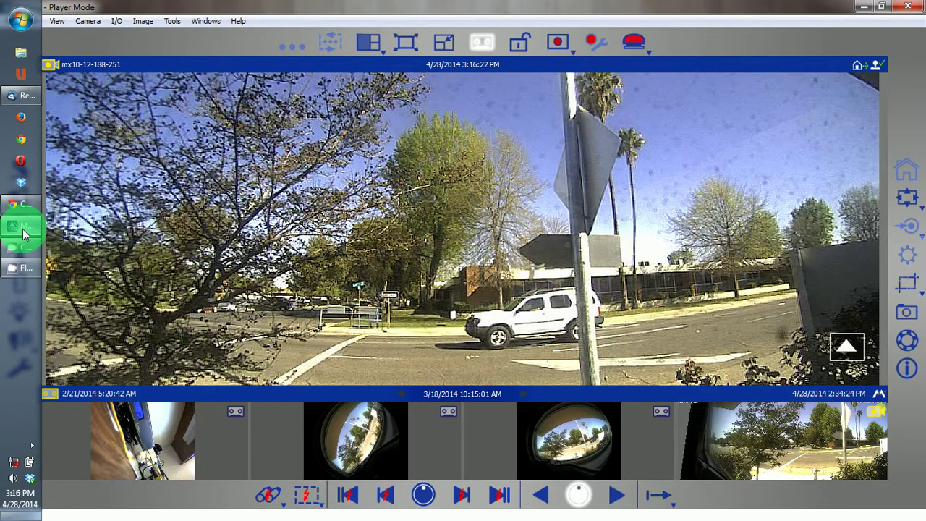
Step the recording back to 10:15:00 AM on 3/18/2014 and expand the timeline to the event histogram again
{"action": "left_click", "coordinate": [507, 346]}
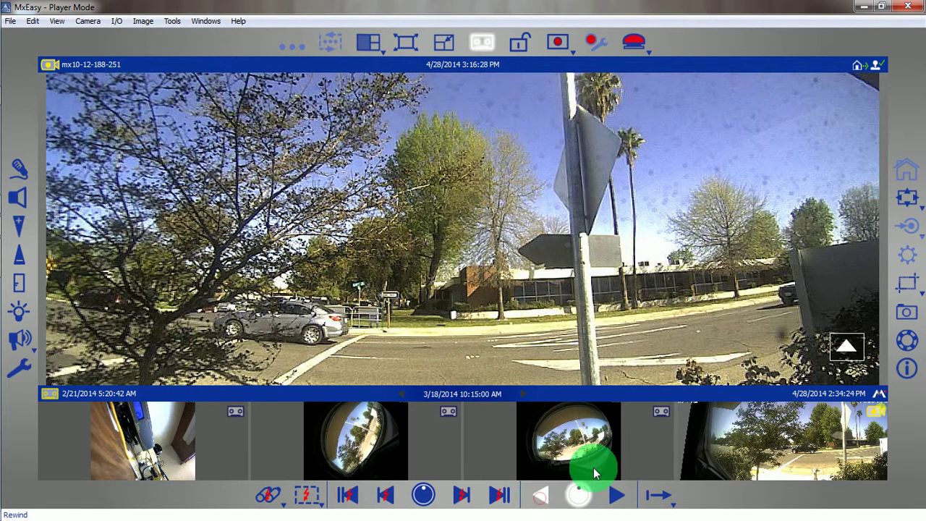
{"action": "left_click", "coordinate": [842, 352]}
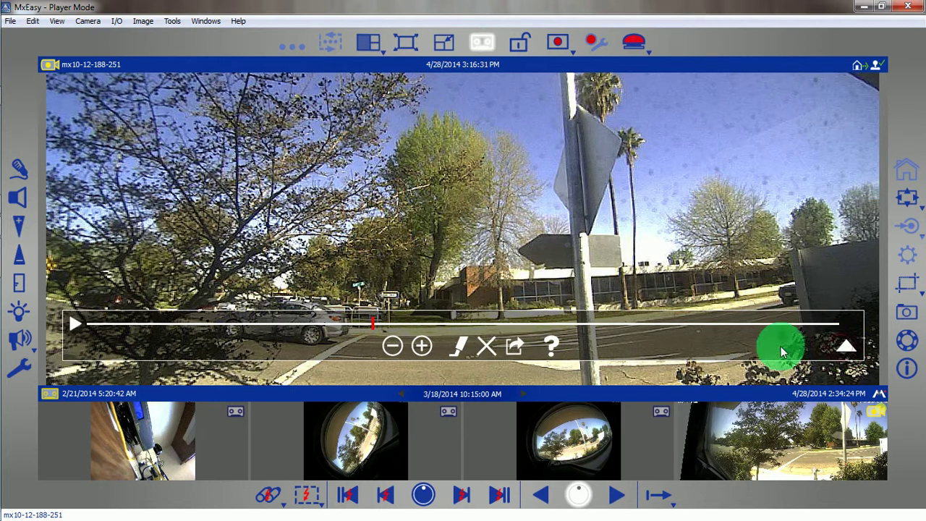
{"action": "left_click", "coordinate": [846, 350]}
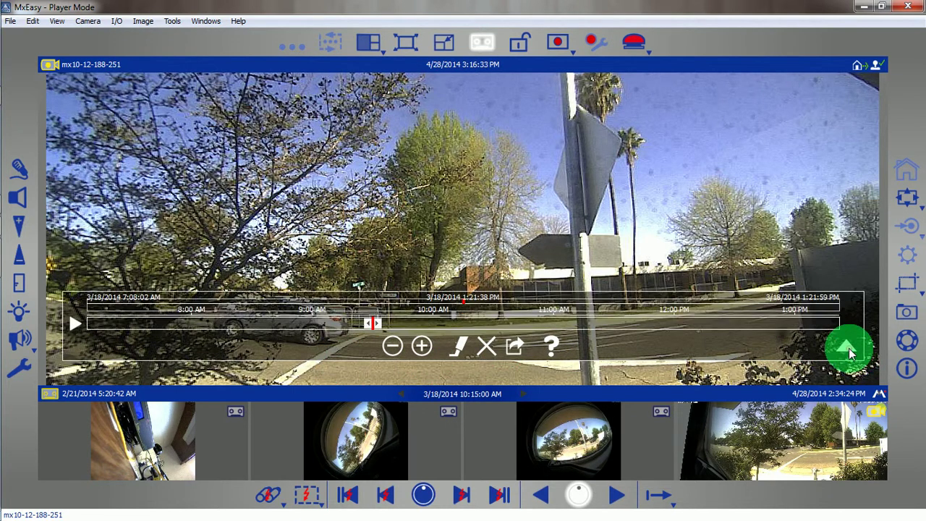
{"action": "left_click", "coordinate": [849, 350]}
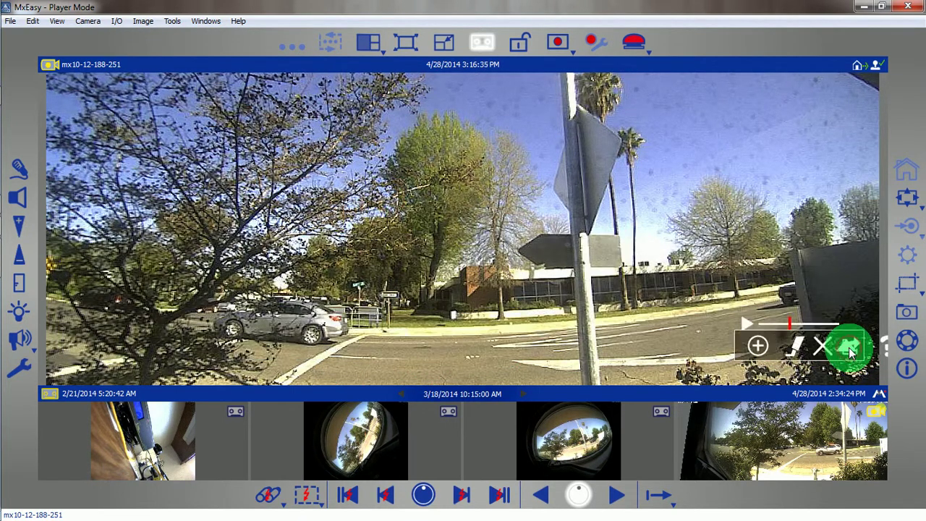
{"action": "left_click", "coordinate": [849, 351]}
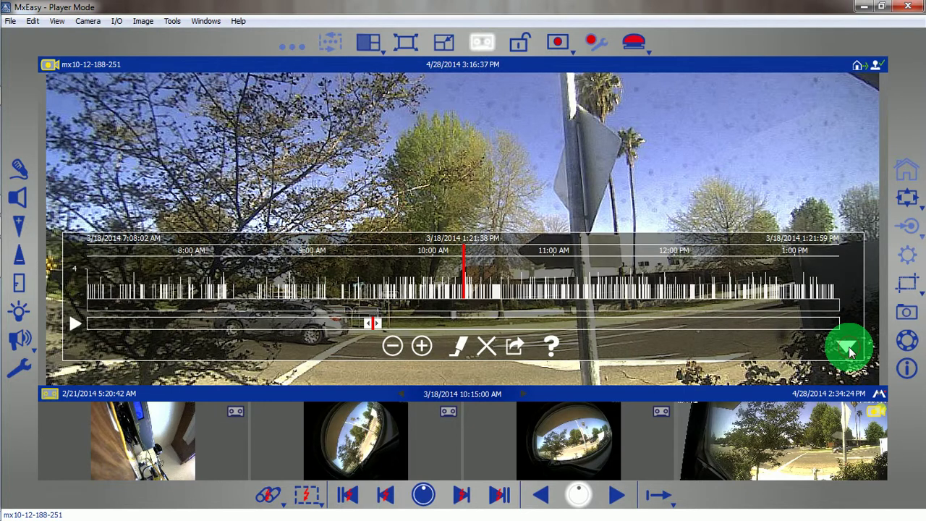
Mark the 3/18/2014 10:13:39 AM to 10:16:01 AM range for export and select the seconds of its start time
{"action": "left_click_drag", "start_coordinate": [476, 311], "coordinate": [463, 309]}
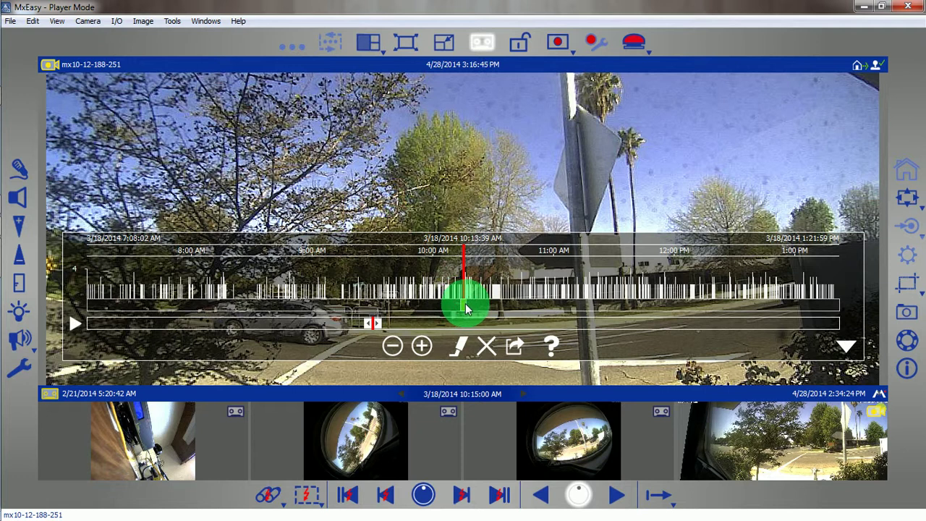
{"action": "left_click", "coordinate": [518, 353]}
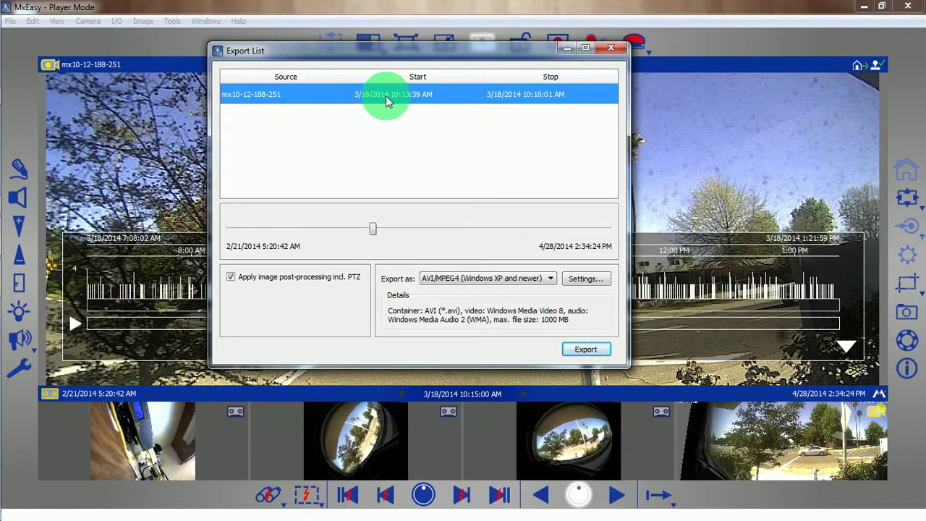
{"action": "left_click", "coordinate": [407, 102]}
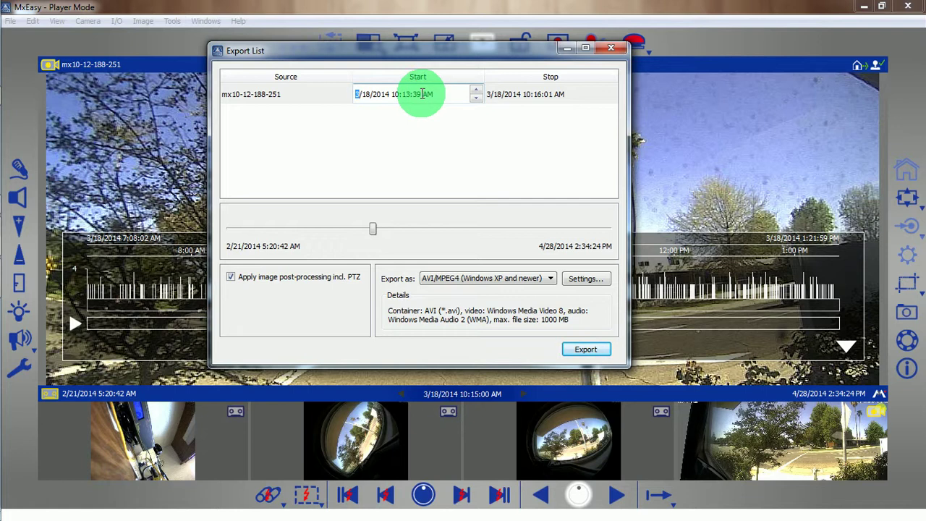
{"action": "left_click", "coordinate": [421, 94]}
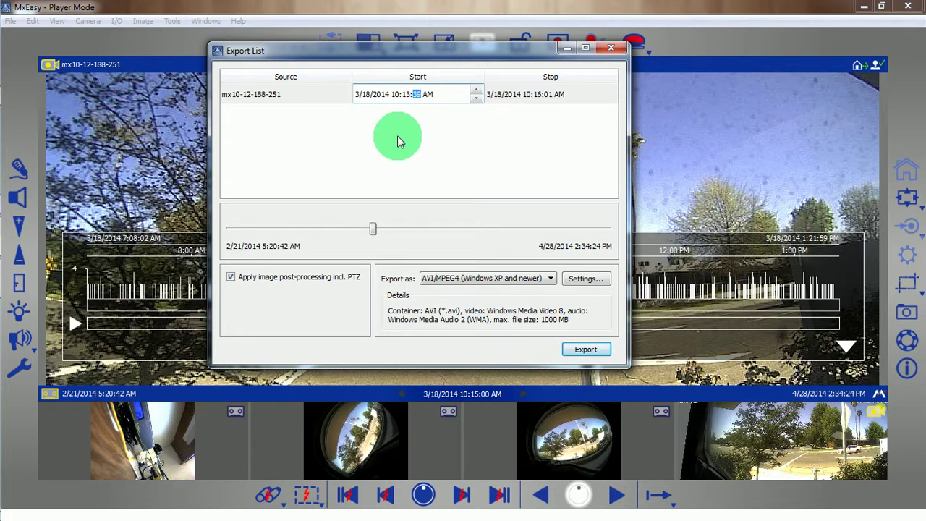
Choose AVI/MPEG4 (Windows XP and newer) as the export format and start exporting the marked clip
{"action": "left_click", "coordinate": [586, 350]}
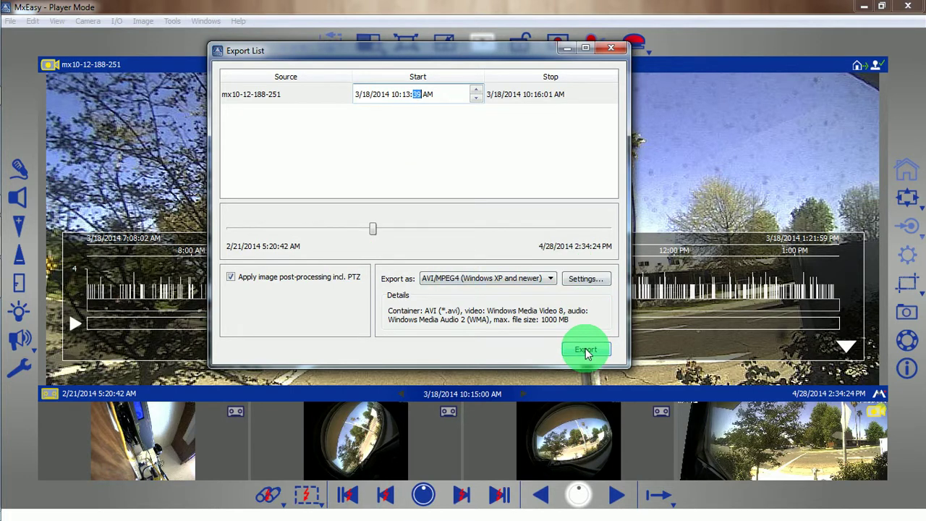
{"action": "left_click", "coordinate": [505, 279]}
{"action": "left_click", "coordinate": [490, 312]}
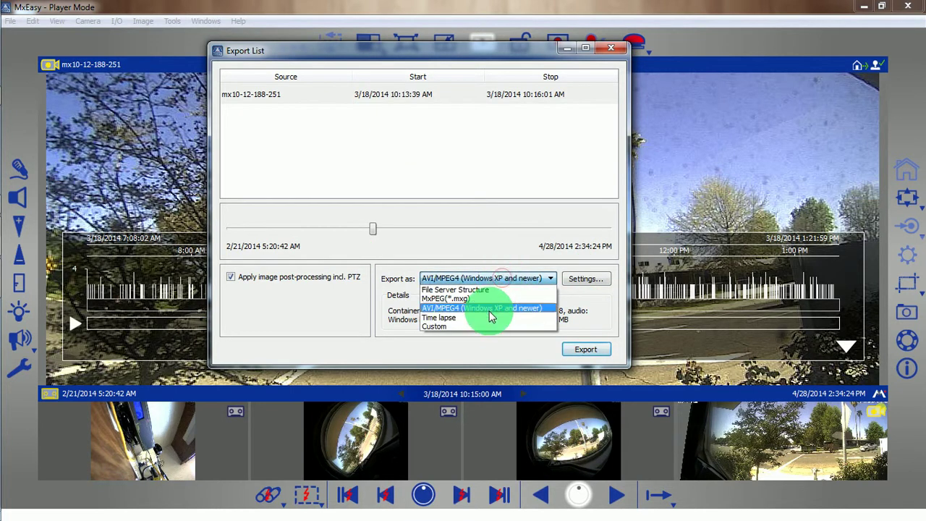
{"action": "left_click", "coordinate": [592, 351]}
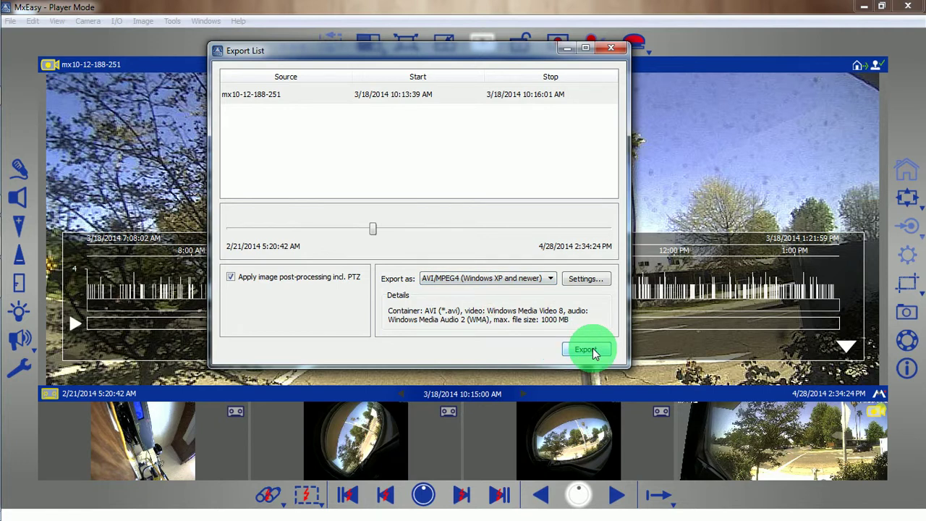
Save the exported recording to the desktop as Cars.avi and close the finished export dialog
{"action": "left_click", "coordinate": [367, 315]}
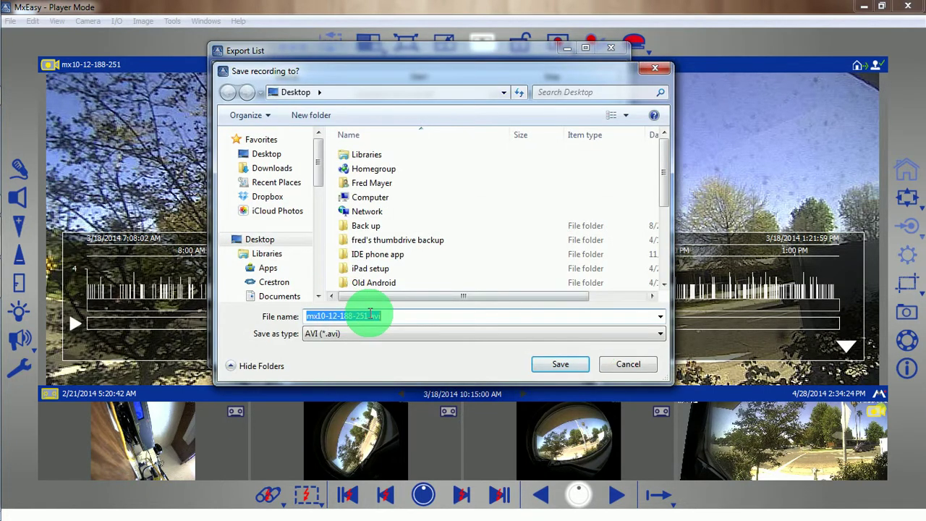
{"action": "left_click_drag", "start_coordinate": [368, 316], "coordinate": [307, 317]}
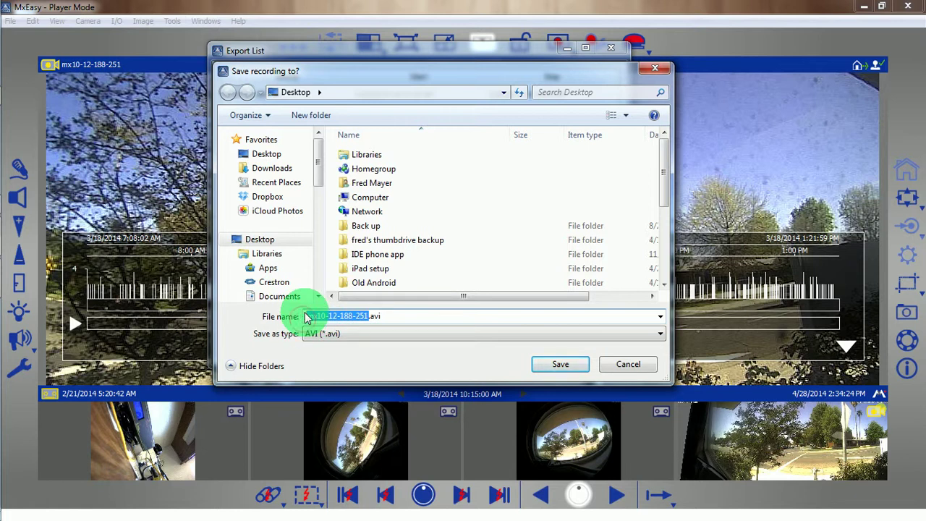
{"action": "type", "text": "cars"}
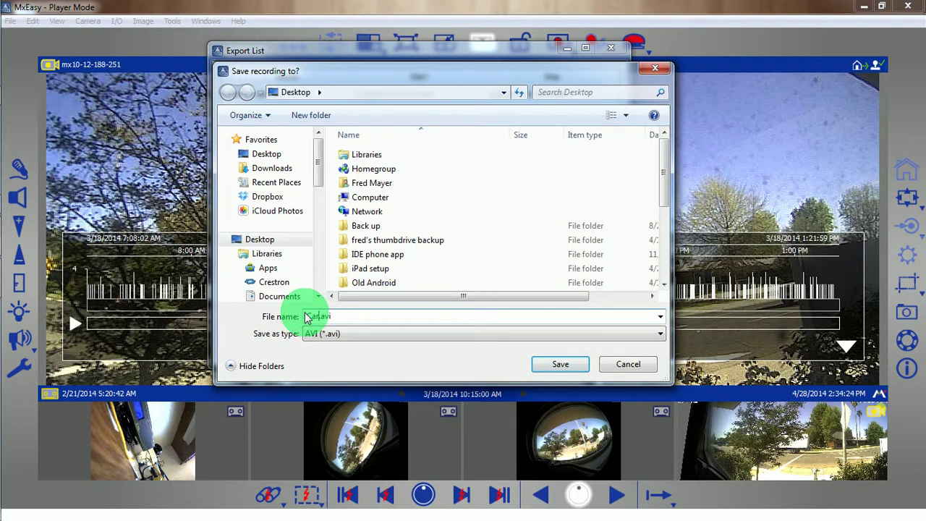
{"action": "left_click", "coordinate": [559, 366]}
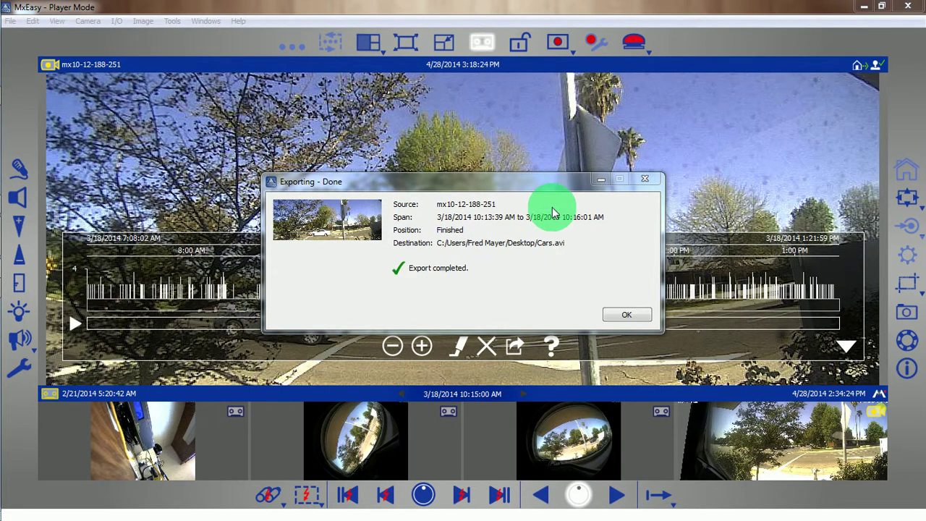
{"action": "left_click", "coordinate": [627, 315]}
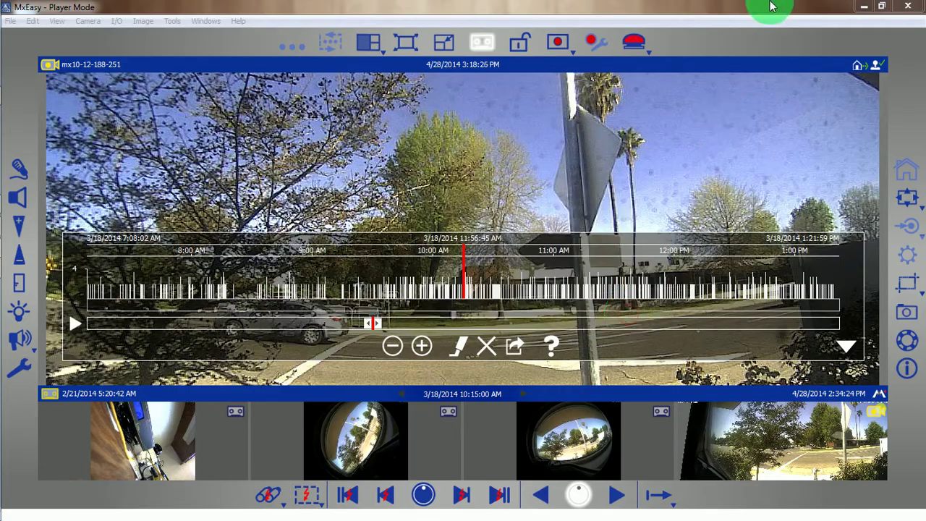
Minimize MxEasy, watch the exported Cars.avi clip in DivX, close the player and switch back to MxEasy
{"action": "left_click", "coordinate": [862, 7]}
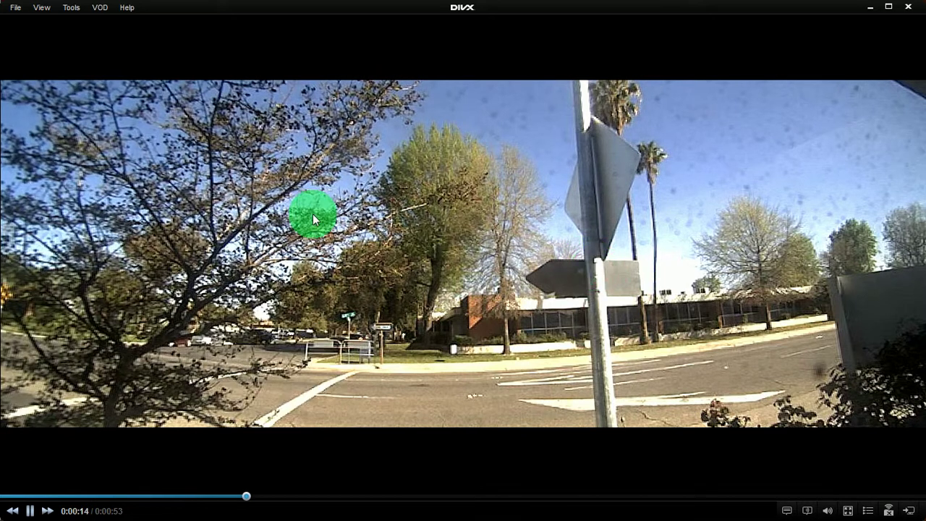
{"action": "left_click", "coordinate": [30, 511]}
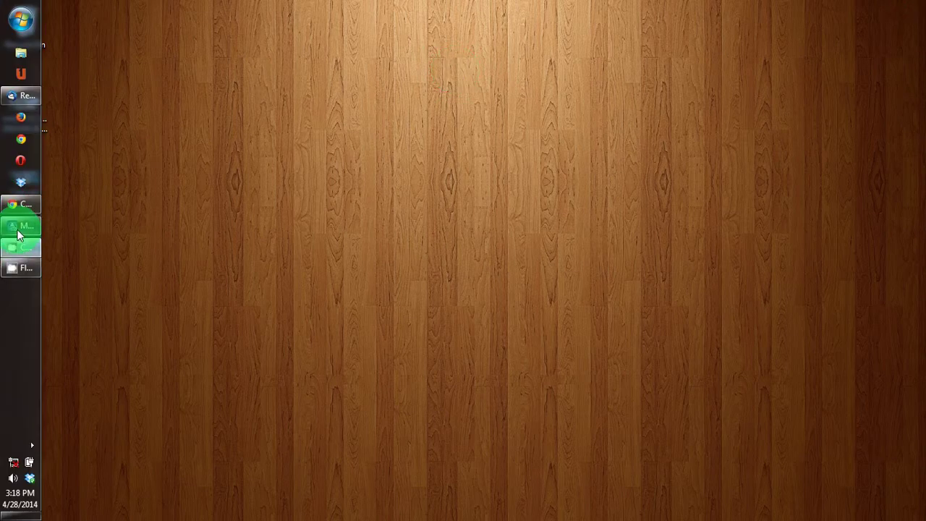
{"action": "left_click", "coordinate": [19, 229]}
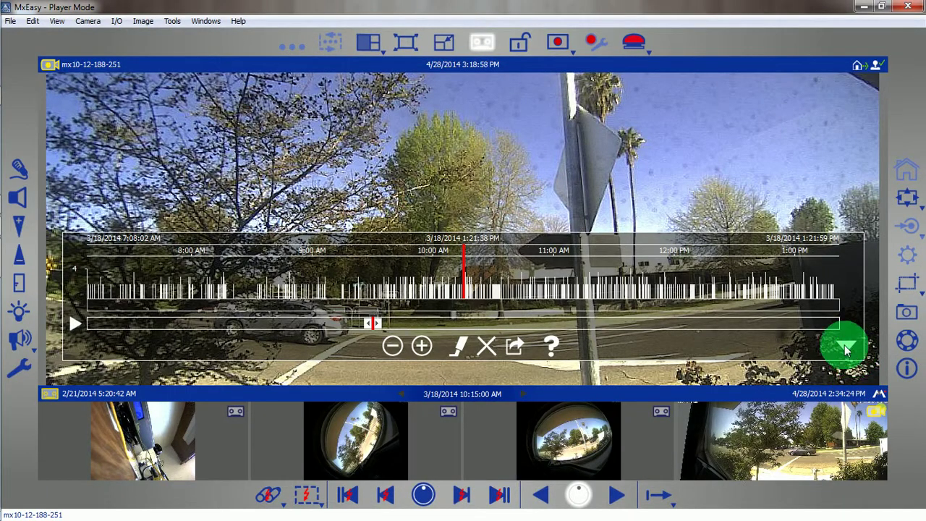
Move the recording to 10:15:04 AM and, with the timeline hidden, zoom the image in on the white SUV
{"action": "left_click", "coordinate": [542, 497]}
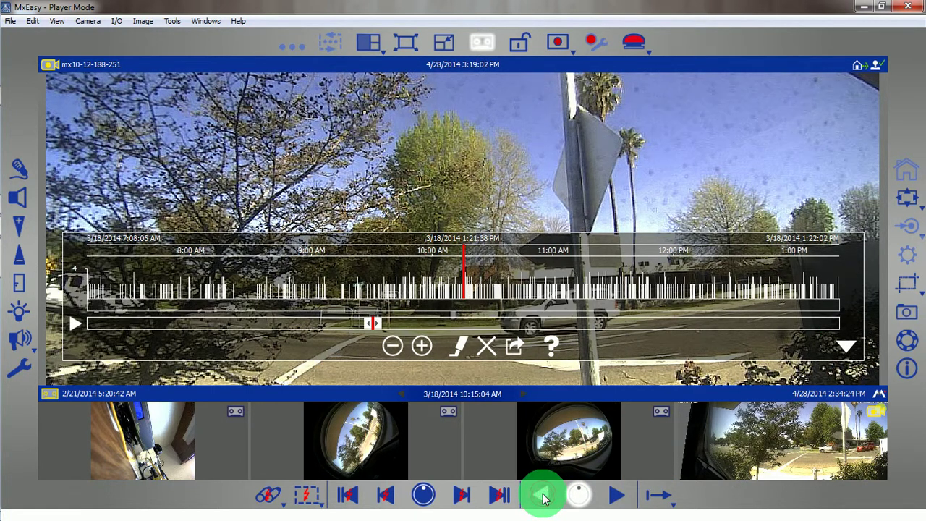
{"action": "left_click", "coordinate": [860, 347]}
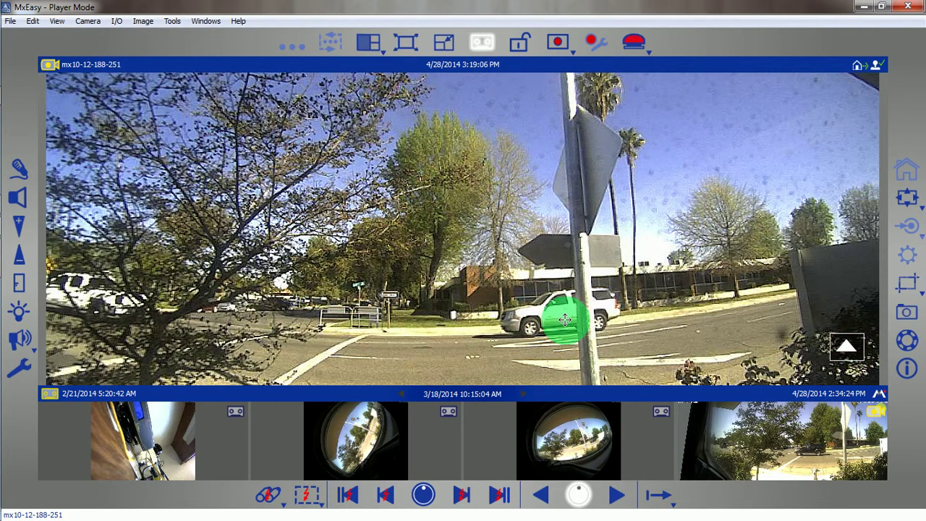
{"action": "scroll", "coordinate": [565, 320], "scroll_direction": "up", "scroll_amount": 3}
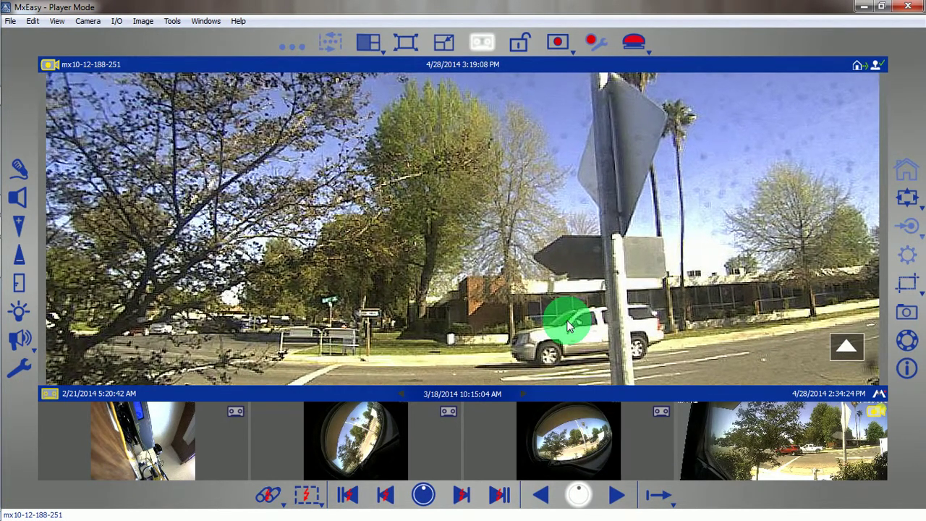
{"action": "scroll", "coordinate": [567, 321], "scroll_direction": "up", "scroll_amount": 2}
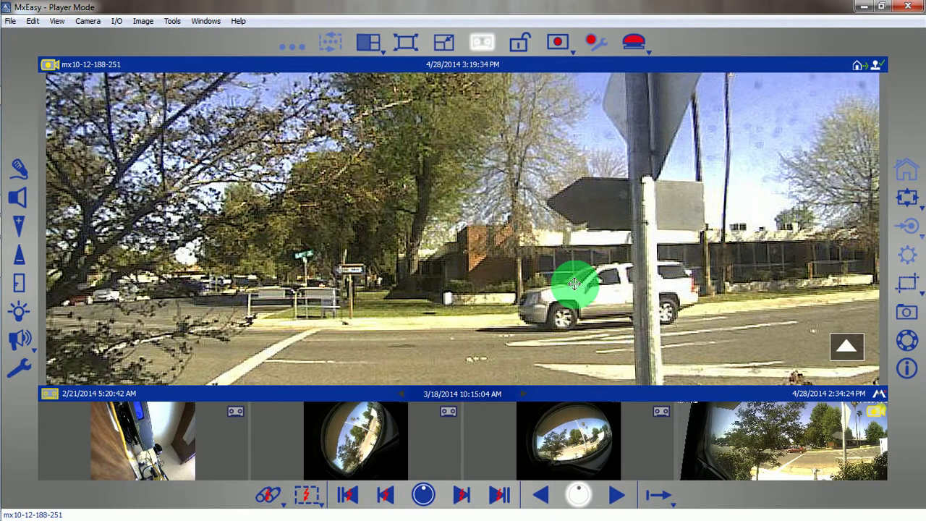
Expand the timeline to the event histogram and add the 3/18/2014 10:14:04 AM to 10:16:25 AM range to the export list
{"action": "left_click", "coordinate": [851, 350]}
{"action": "left_click", "coordinate": [848, 350]}
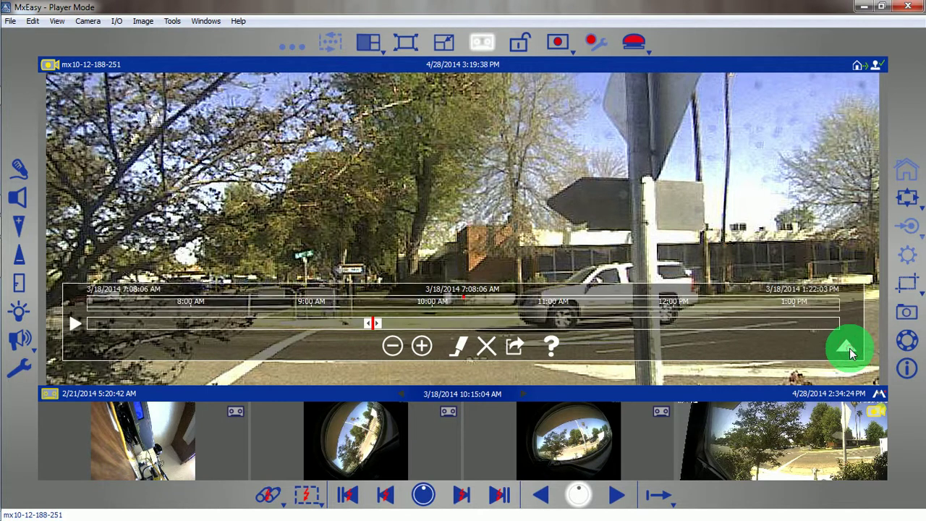
{"action": "left_click_drag", "start_coordinate": [491, 293], "coordinate": [469, 306]}
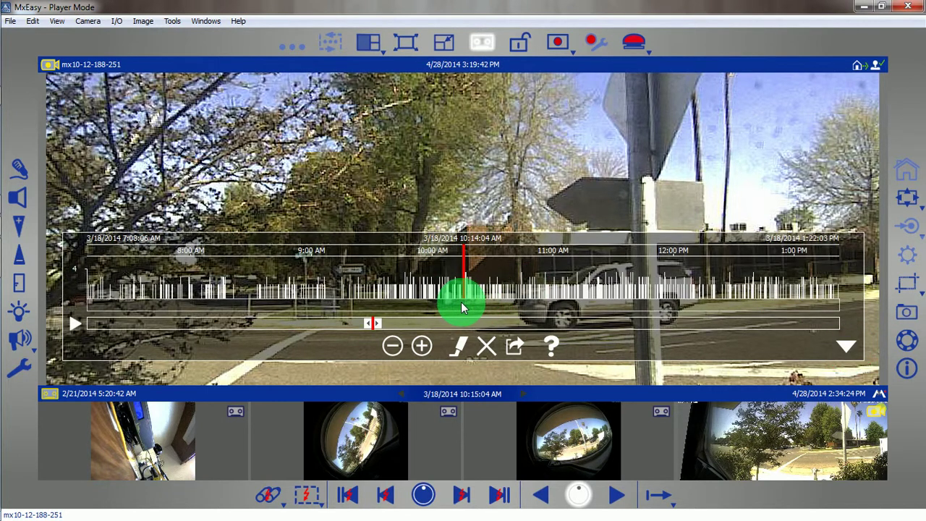
{"action": "left_click", "coordinate": [515, 348]}
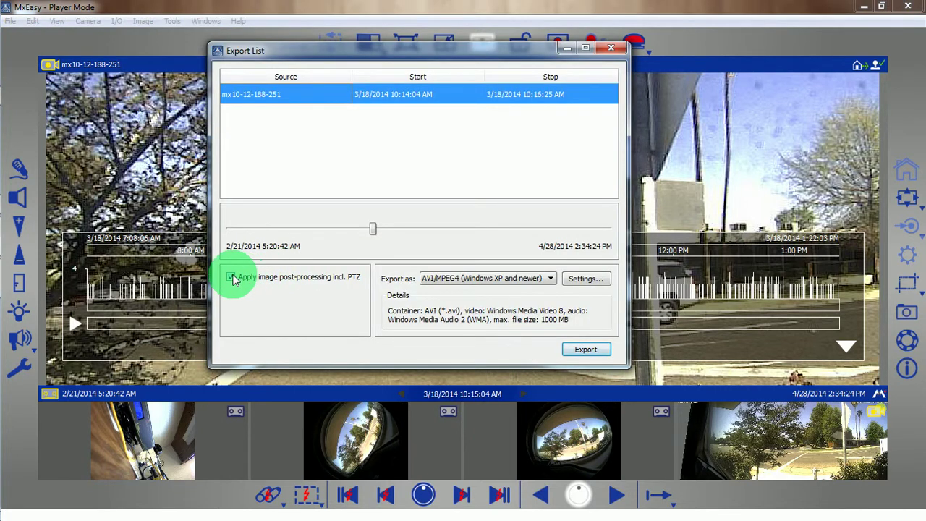
Export the marked range as AVI/MPEG4 (Windows XP and newer) with image post-processing incl. PTZ enabled
{"action": "left_click", "coordinate": [231, 277]}
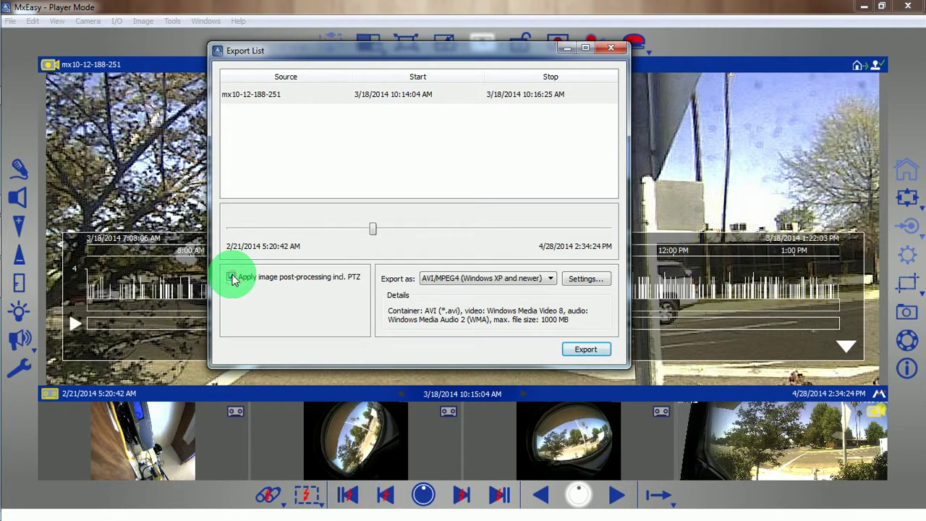
{"action": "left_click", "coordinate": [232, 278]}
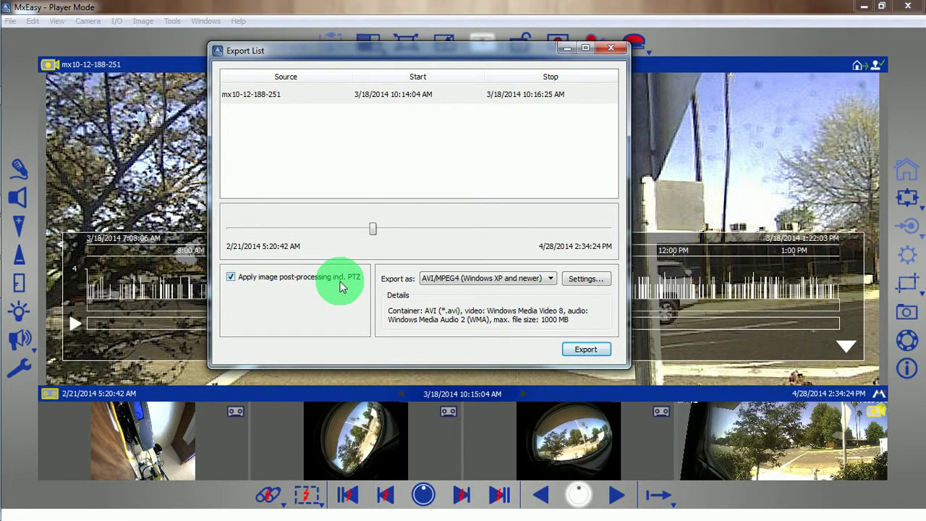
{"action": "left_click", "coordinate": [550, 282]}
{"action": "left_click", "coordinate": [404, 94]}
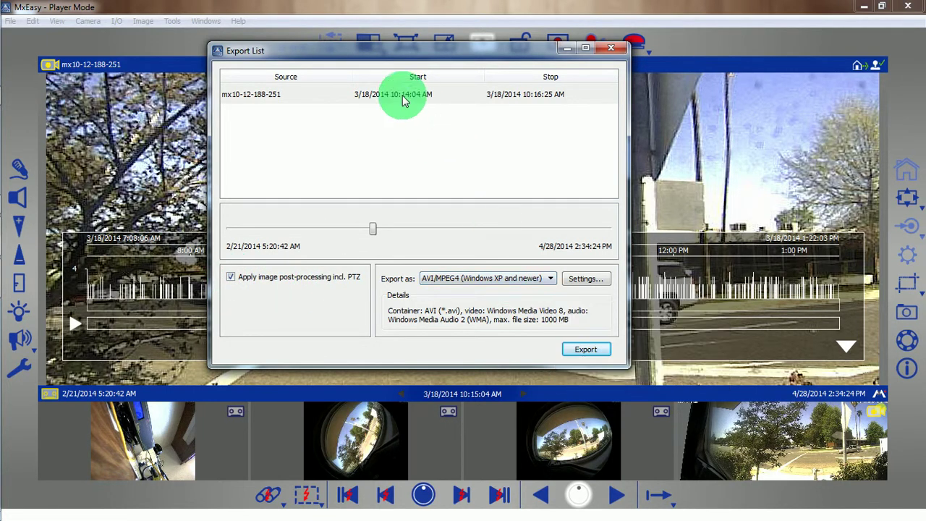
{"action": "left_click", "coordinate": [595, 350]}
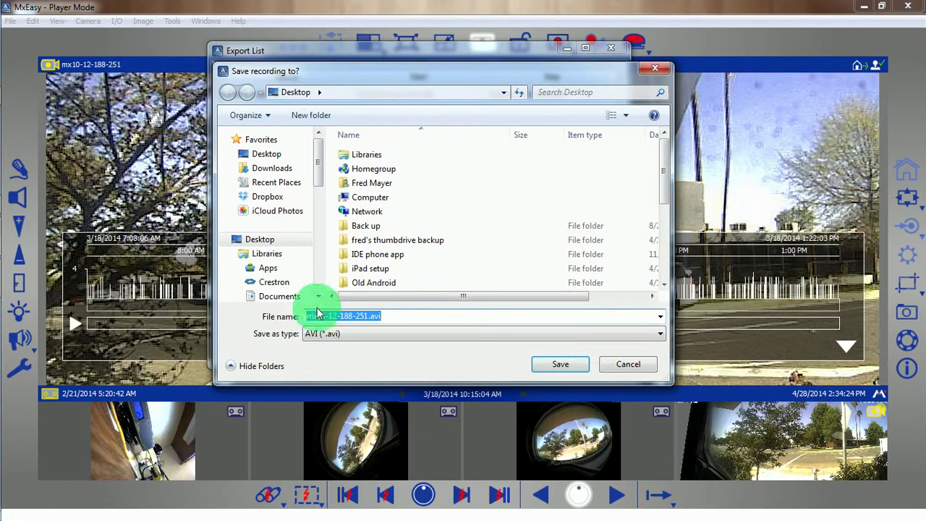
Save the zoomed recording to the desktop as Cars zoomed.avi and close the finished export dialog
{"action": "left_click", "coordinate": [367, 315]}
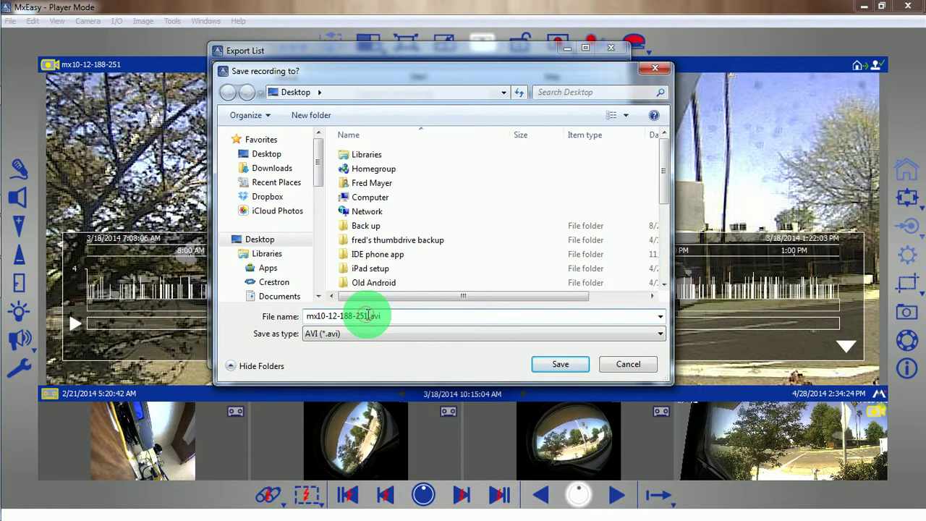
{"action": "left_click_drag", "start_coordinate": [367, 316], "coordinate": [303, 307]}
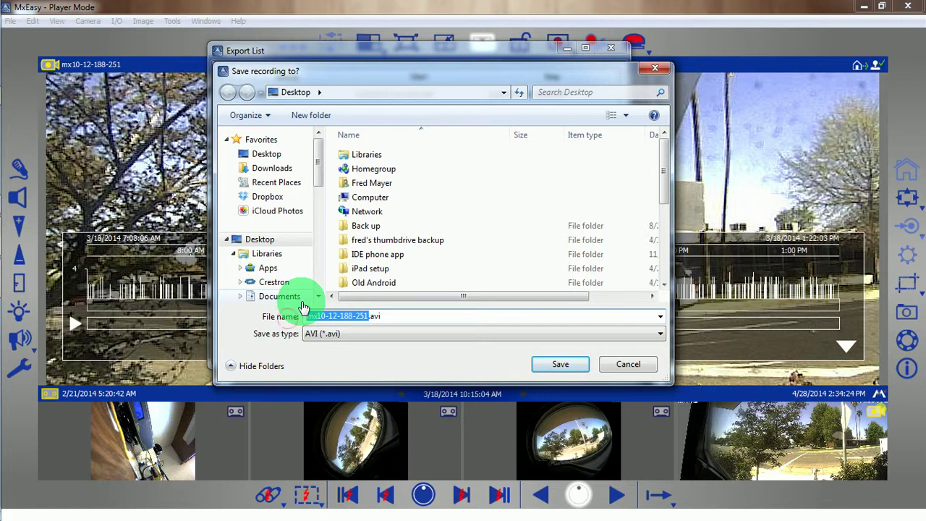
{"action": "type", "text": "C"}
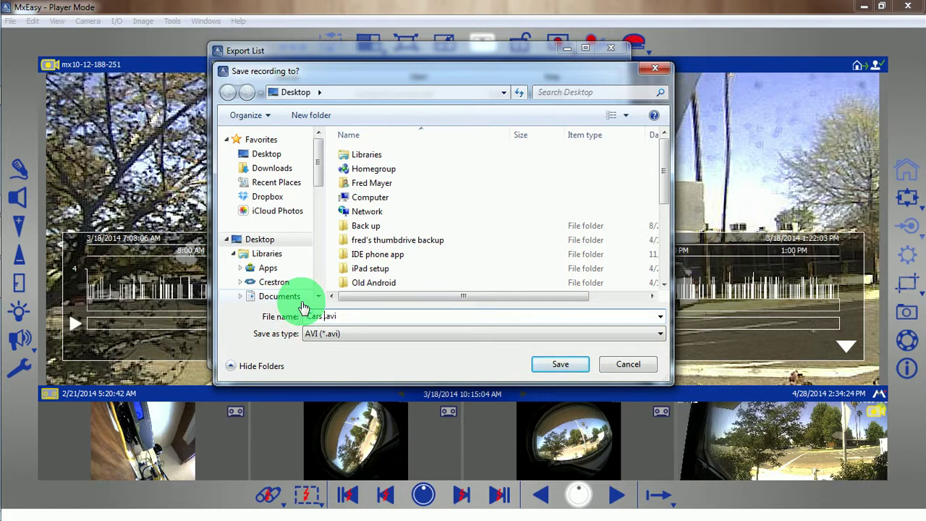
{"action": "type", "text": "ars zoomed"}
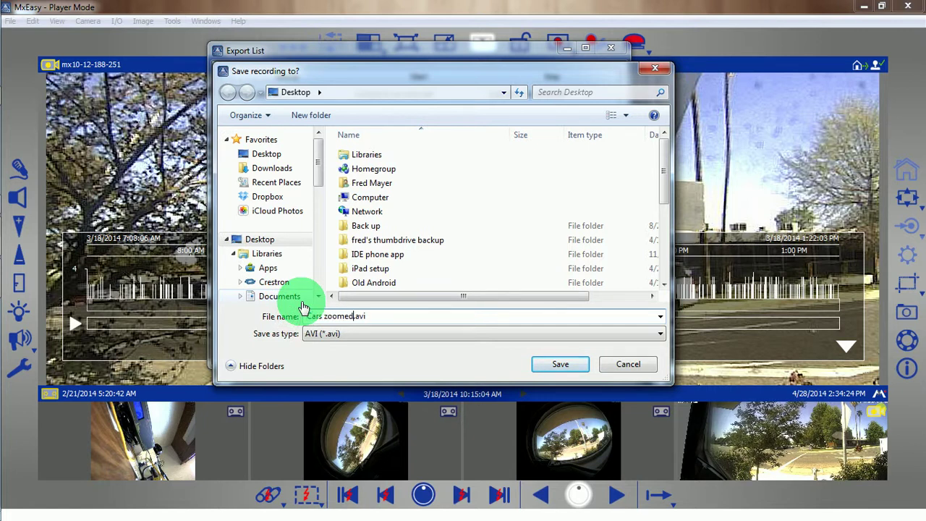
{"action": "left_click", "coordinate": [559, 364]}
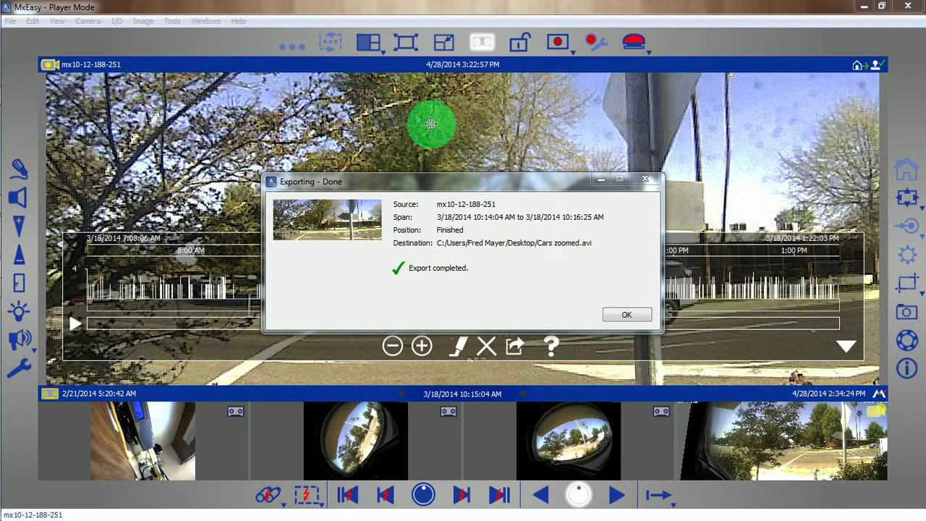
{"action": "left_click", "coordinate": [627, 317]}
Minimize MxEasy, play Cars zoomed.avi in DivX, skip ahead in the clip, then close the player and return to MxEasy
{"action": "left_click", "coordinate": [865, 6]}
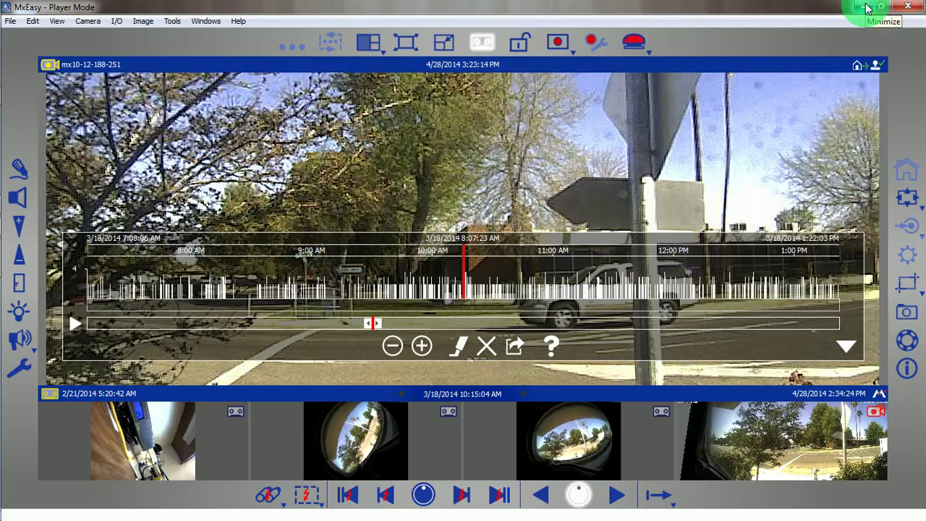
{"action": "left_click", "coordinate": [867, 7]}
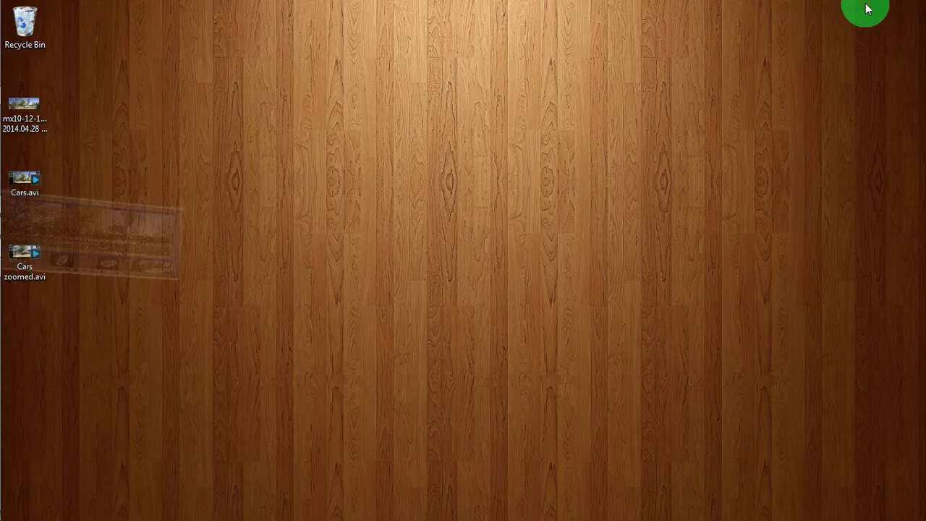
{"action": "left_click", "coordinate": [35, 251]}
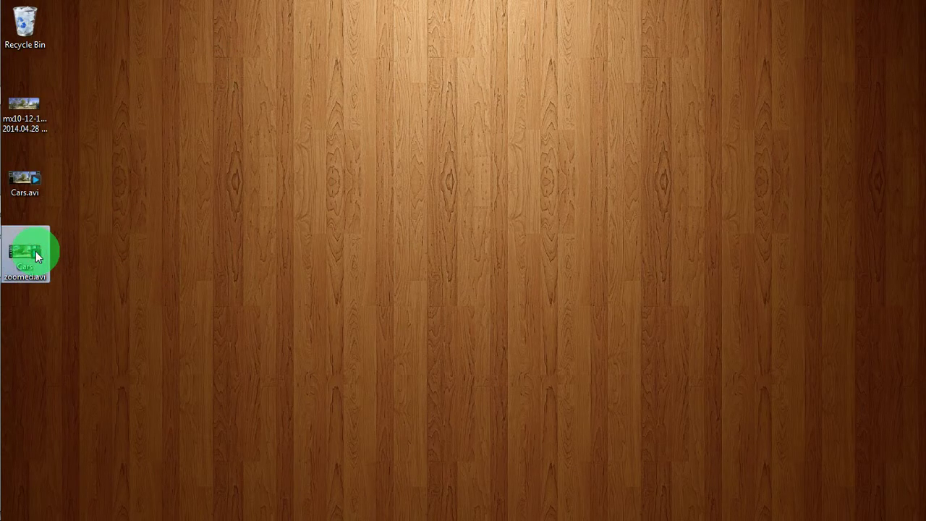
{"action": "double_click", "coordinate": [37, 250]}
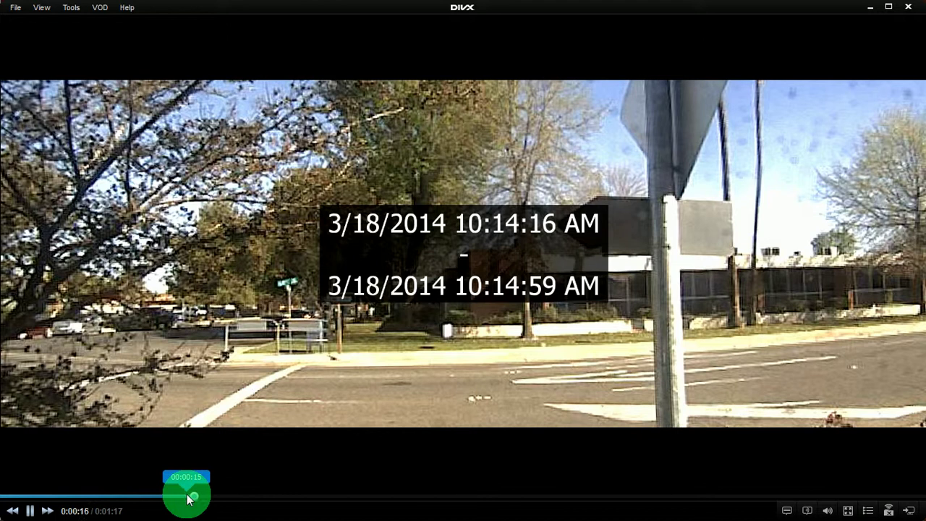
{"action": "left_click", "coordinate": [303, 500]}
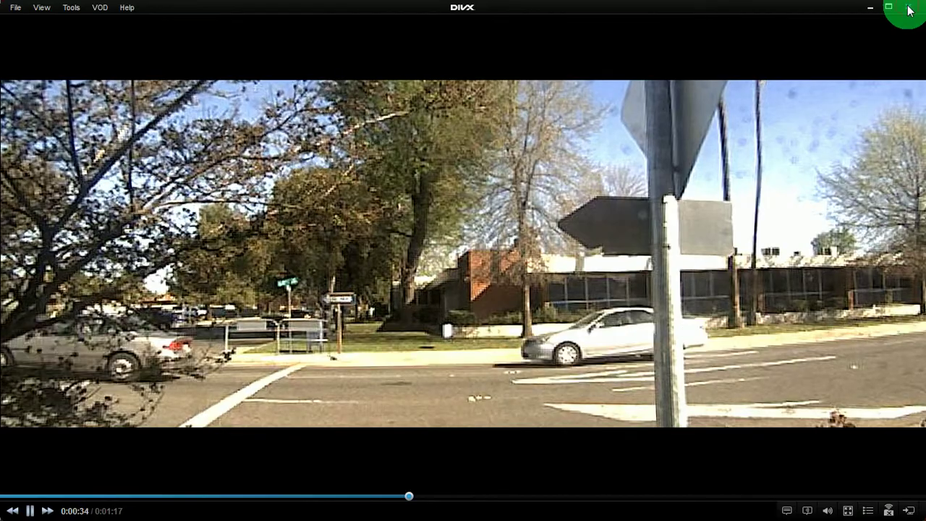
{"action": "left_click", "coordinate": [910, 10]}
{"action": "mouse_move", "coordinate": [21, 252]}
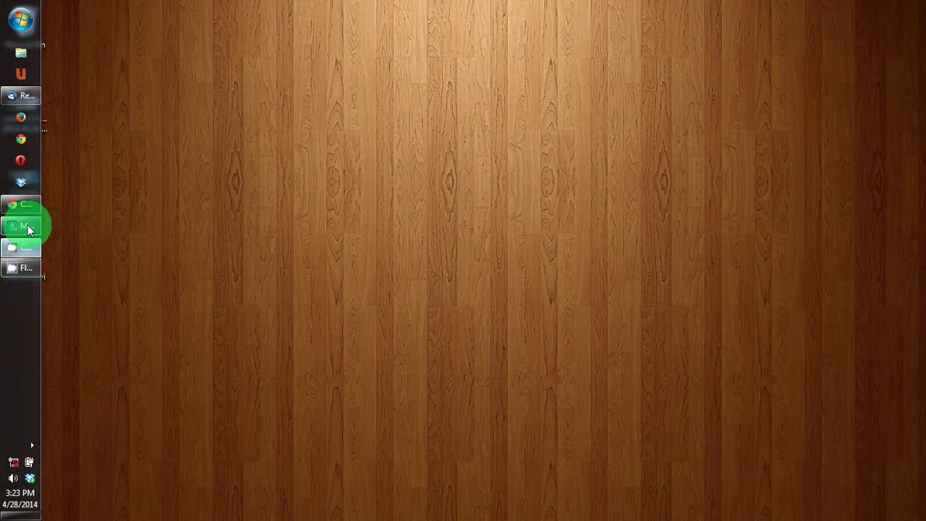
{"action": "left_click", "coordinate": [27, 228]}
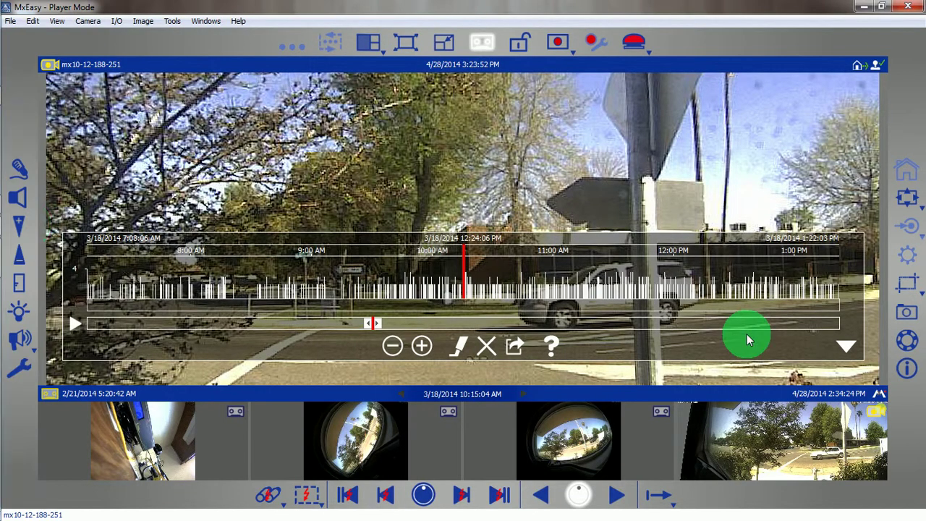
Hide the timeline, take a snapshot of the zoomed frame and open the saved image from the desktop in Windows Photo Viewer
{"action": "left_click", "coordinate": [847, 348]}
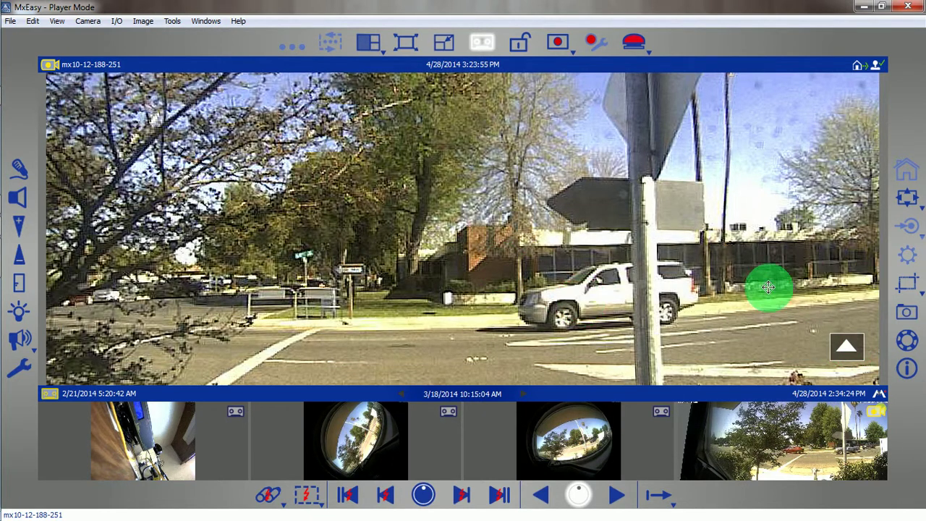
{"action": "left_click", "coordinate": [908, 314]}
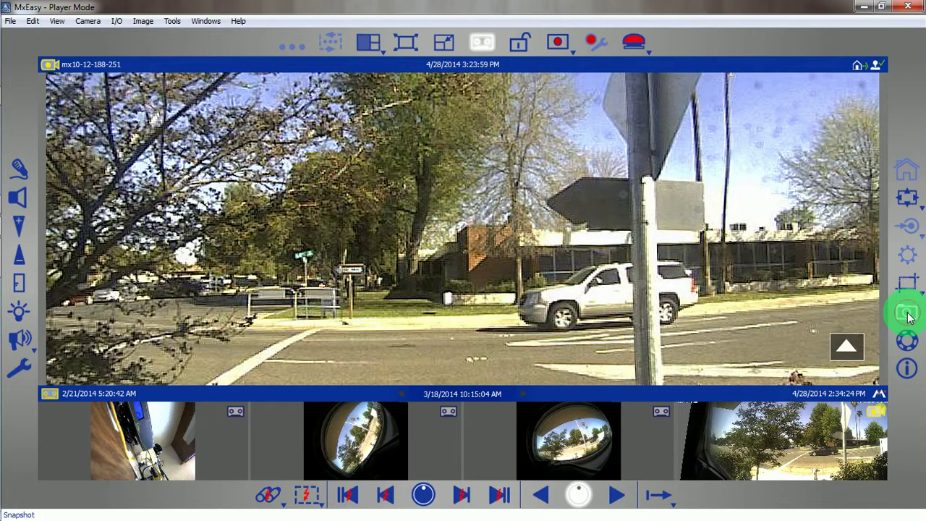
{"action": "left_click", "coordinate": [861, 7]}
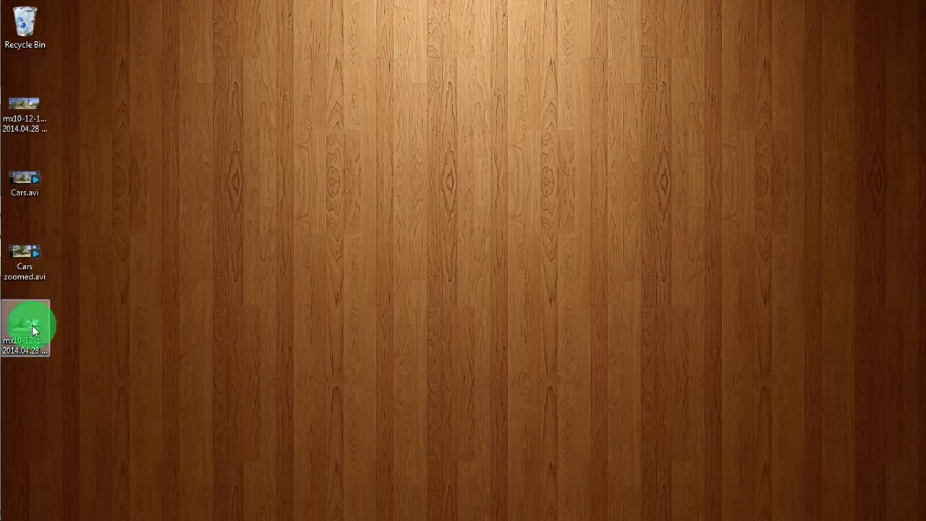
{"action": "double_click", "coordinate": [32, 331]}
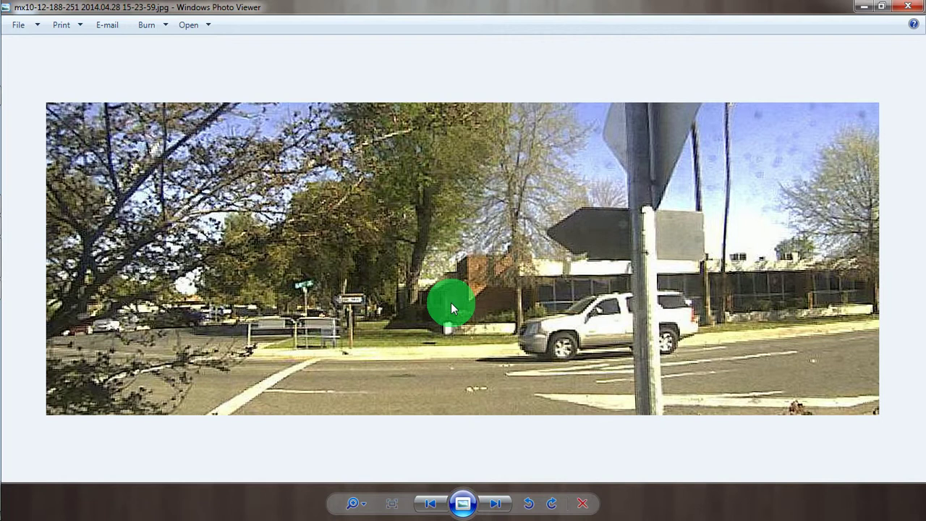
Compare the zoomed snapshot with the preceding normal-view snapshot, return to the zoomed one and close the photo viewer
{"action": "key", "text": "Left"}
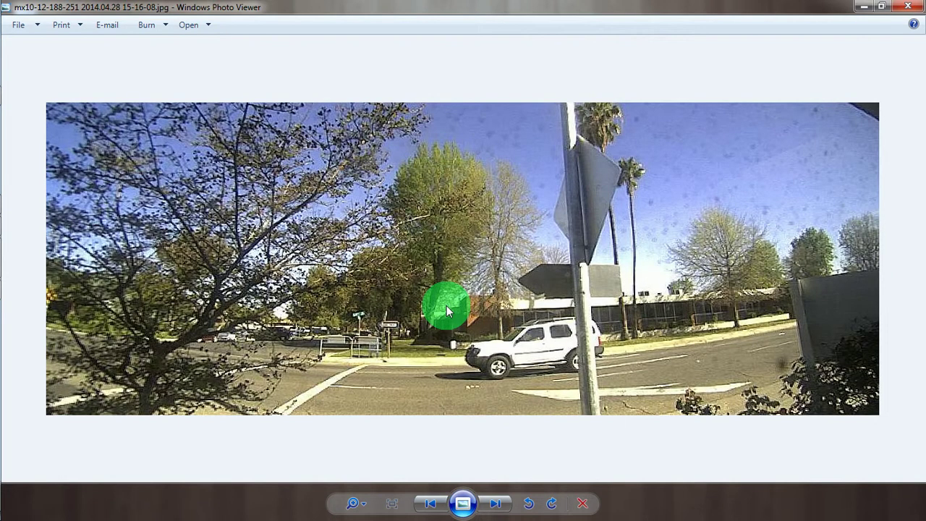
{"action": "key", "text": "Right"}
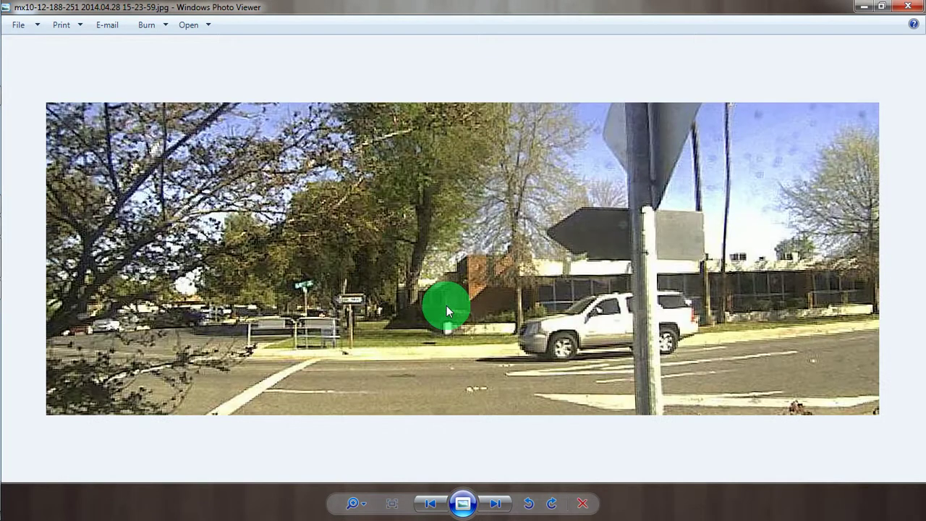
{"action": "left_click", "coordinate": [903, 9]}
{"action": "mouse_move", "coordinate": [8, 285]}
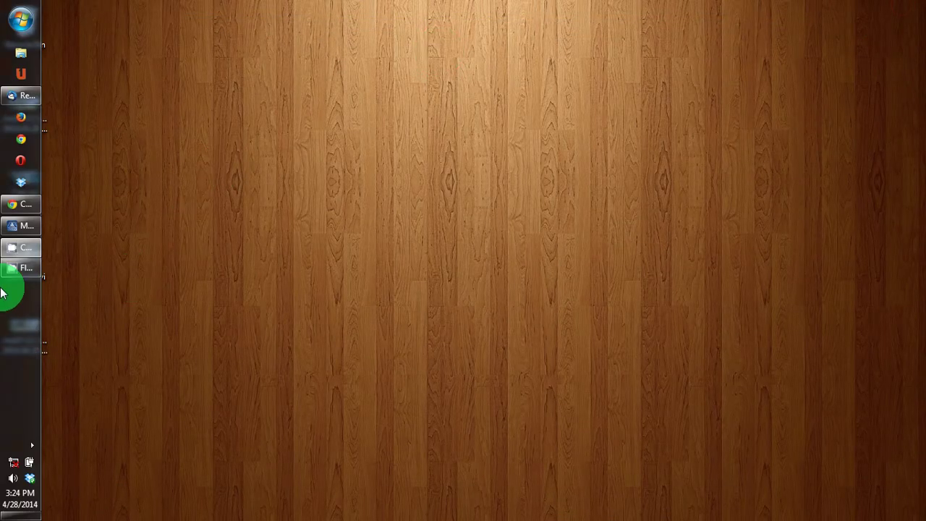
{"action": "left_click", "coordinate": [11, 229]}
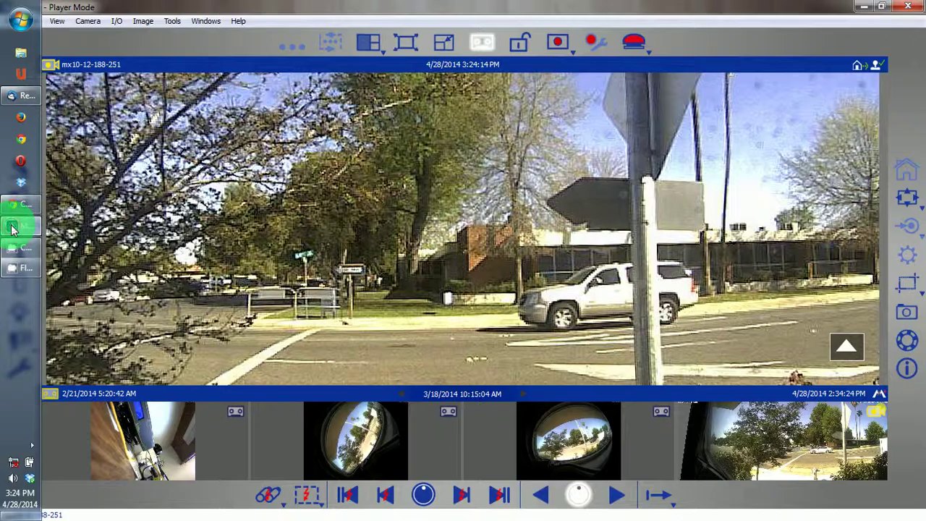
{"action": "left_click", "coordinate": [90, 21]}
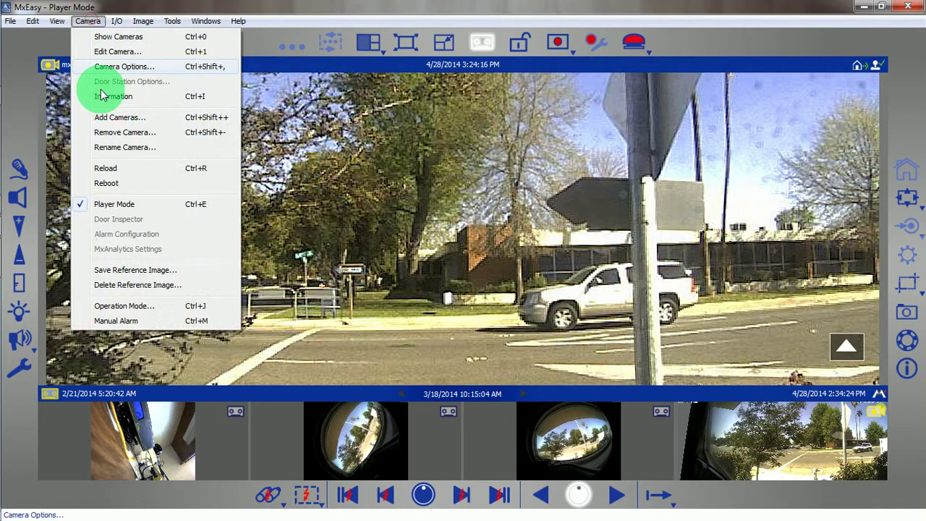
{"action": "left_click", "coordinate": [107, 206]}
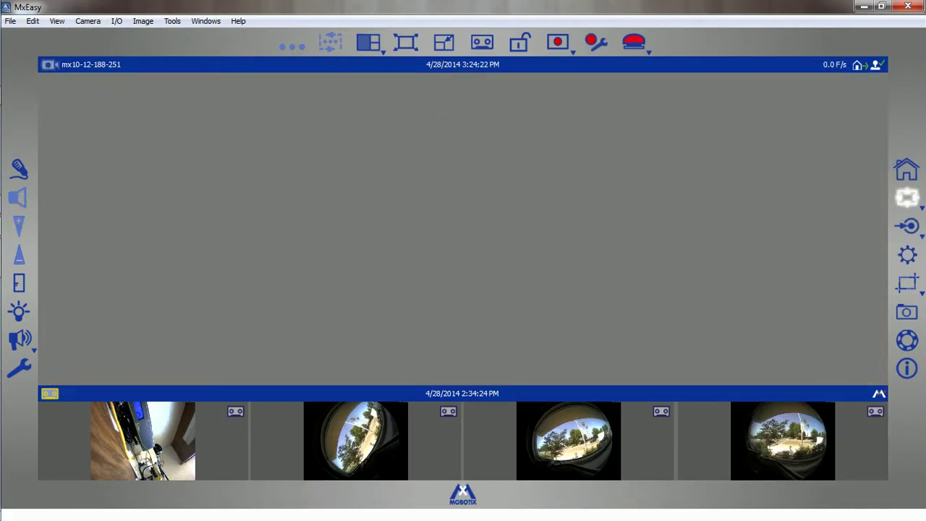